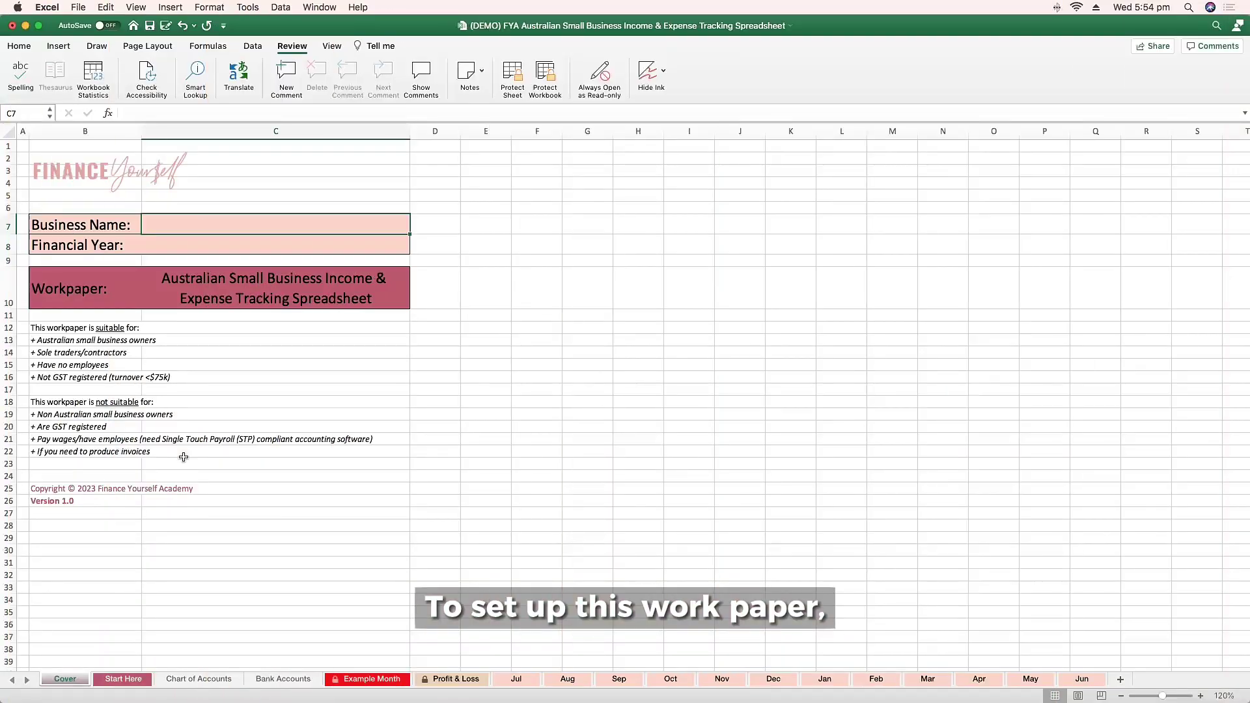
Step: Open the Start Here sheet and read its introduction and setup instructions
left_click(123, 679)
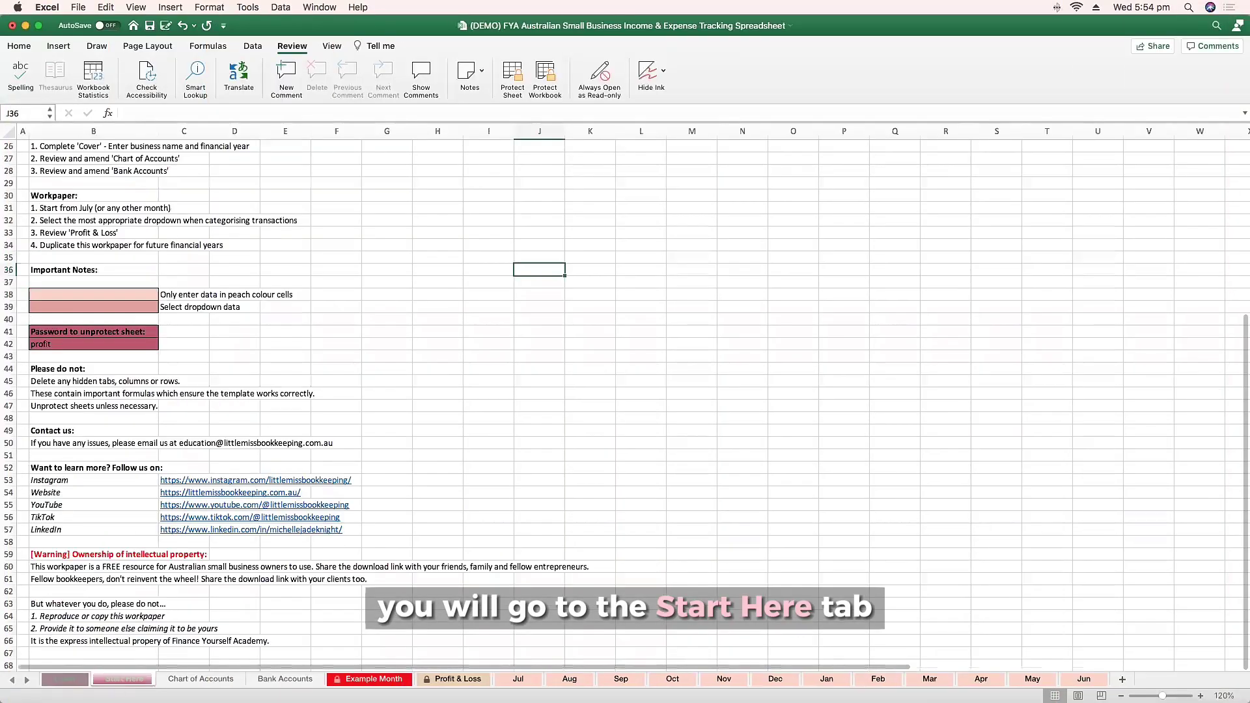
scroll(289, 484, "up", 10)
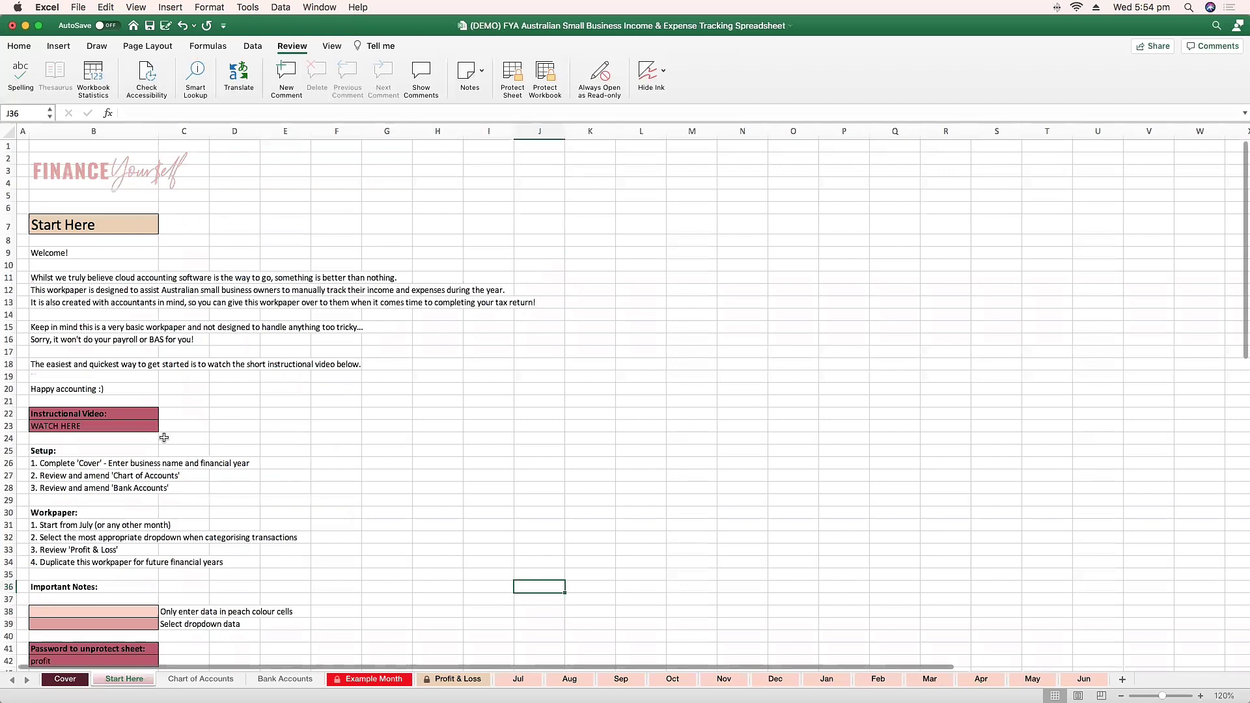
scroll(108, 457, "down", 2)
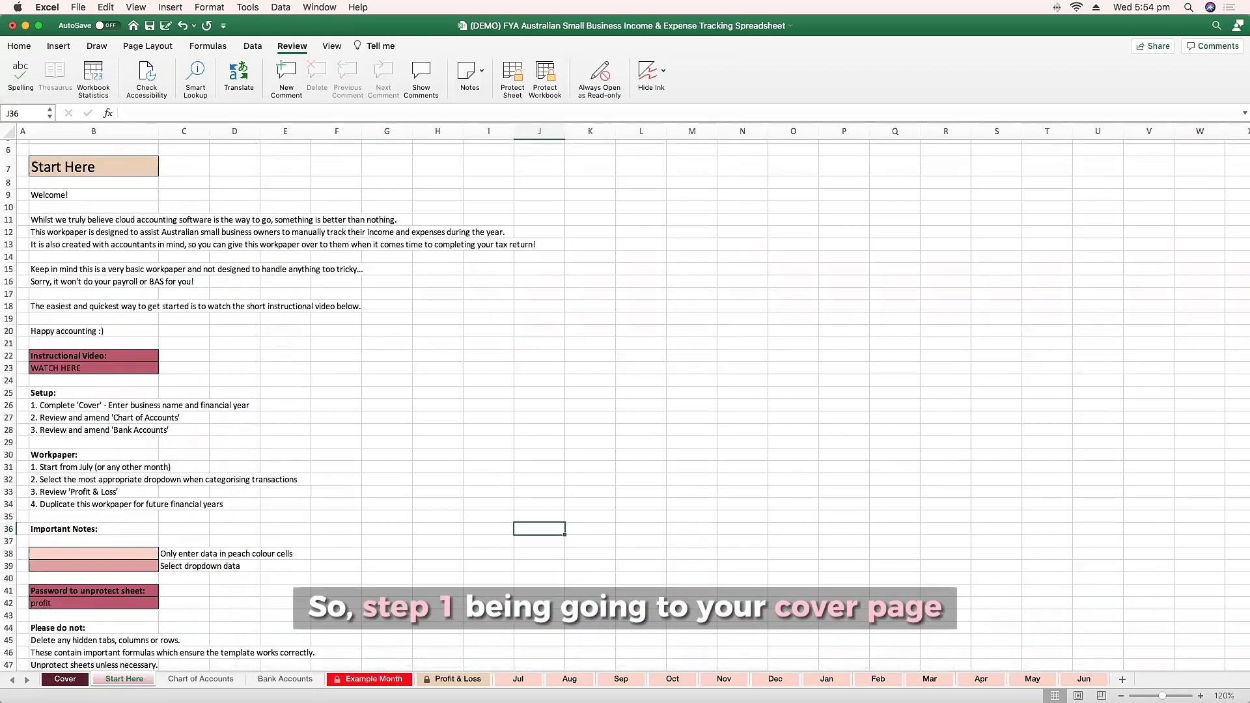
Step: Fill in the Cover sheet with business name Beauty by Bruce and financial year 2023
left_click(66, 680)
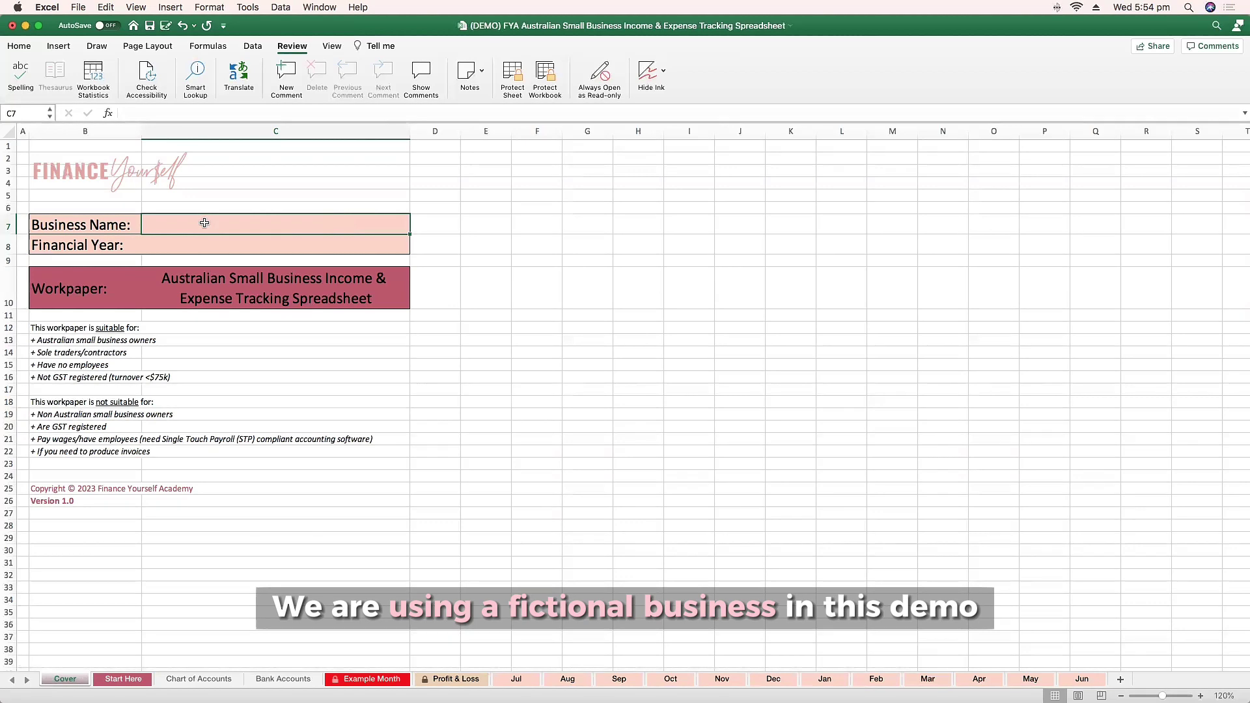
type("Beauty by ")
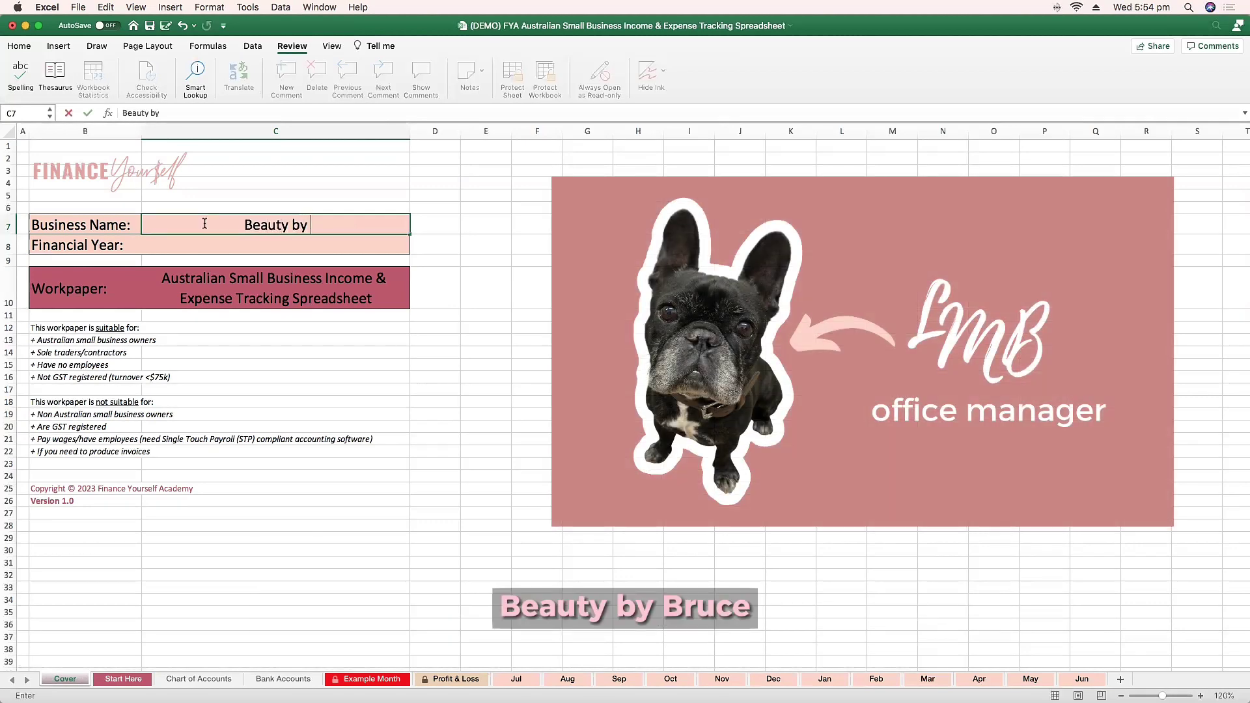
type("Bruce")
key("Return")
type("2023")
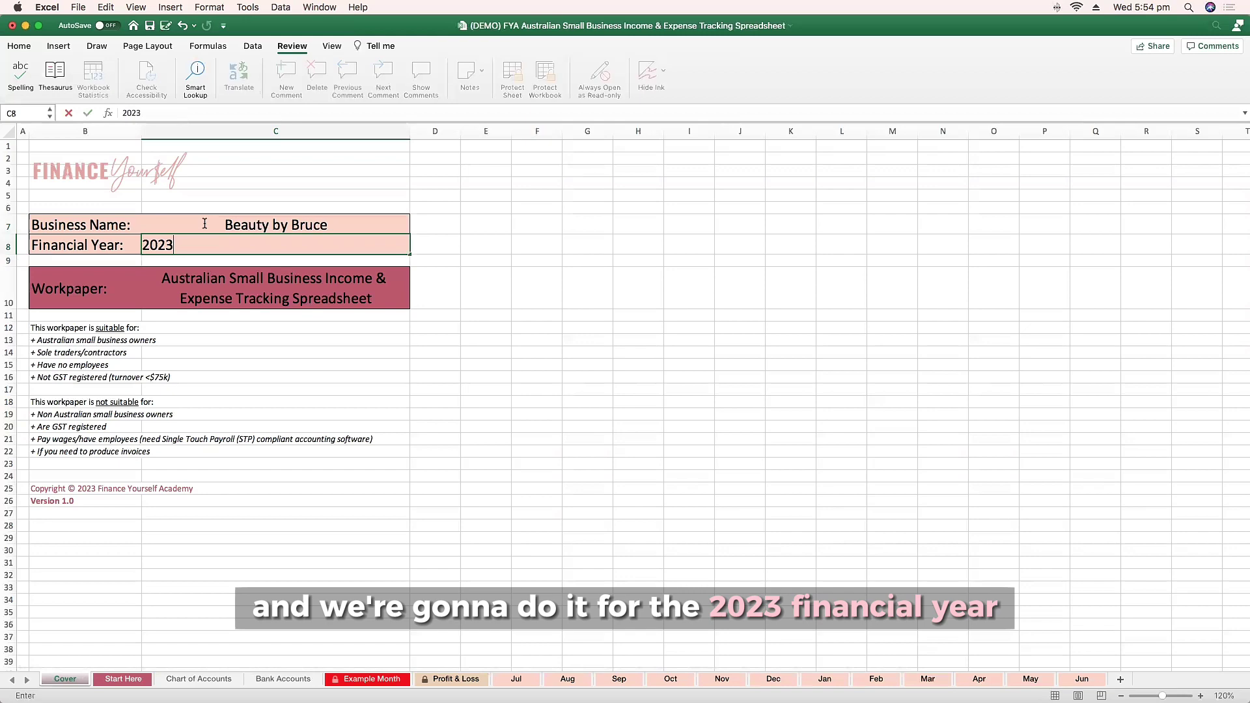
left_click(261, 337)
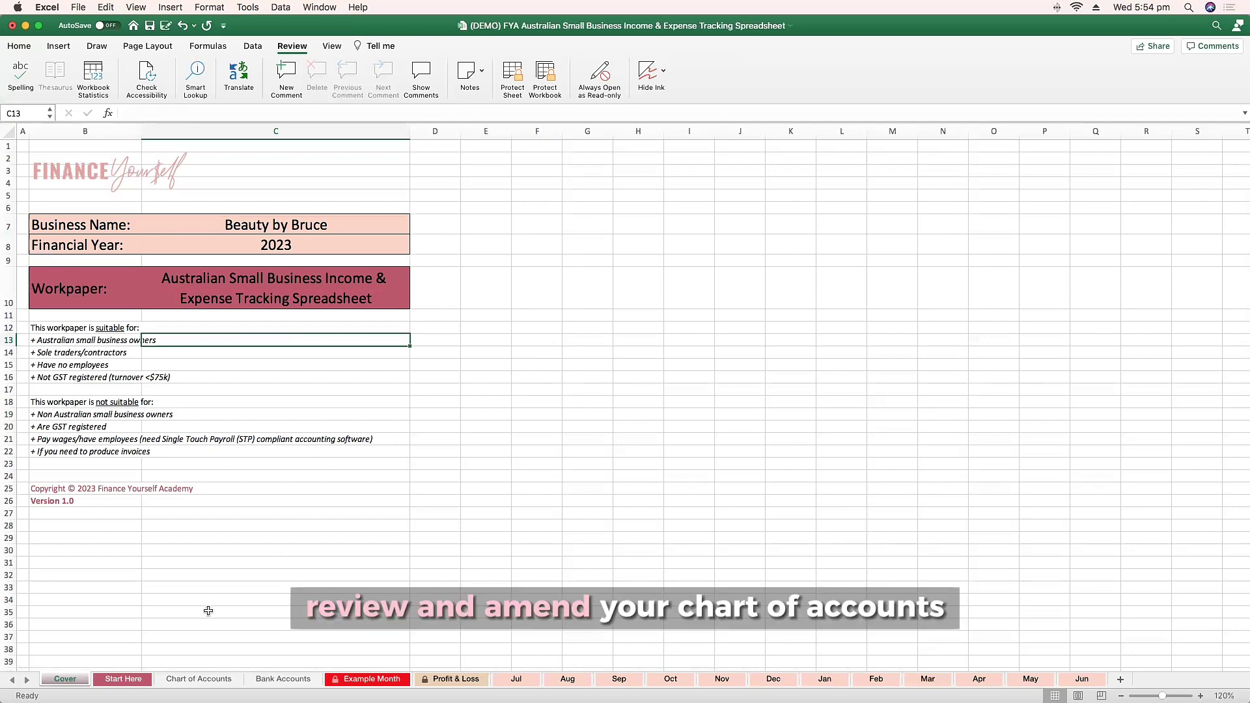
Step: Examine the income, direct cost and general expense accounts on the Chart of Accounts sheet
left_click(205, 680)
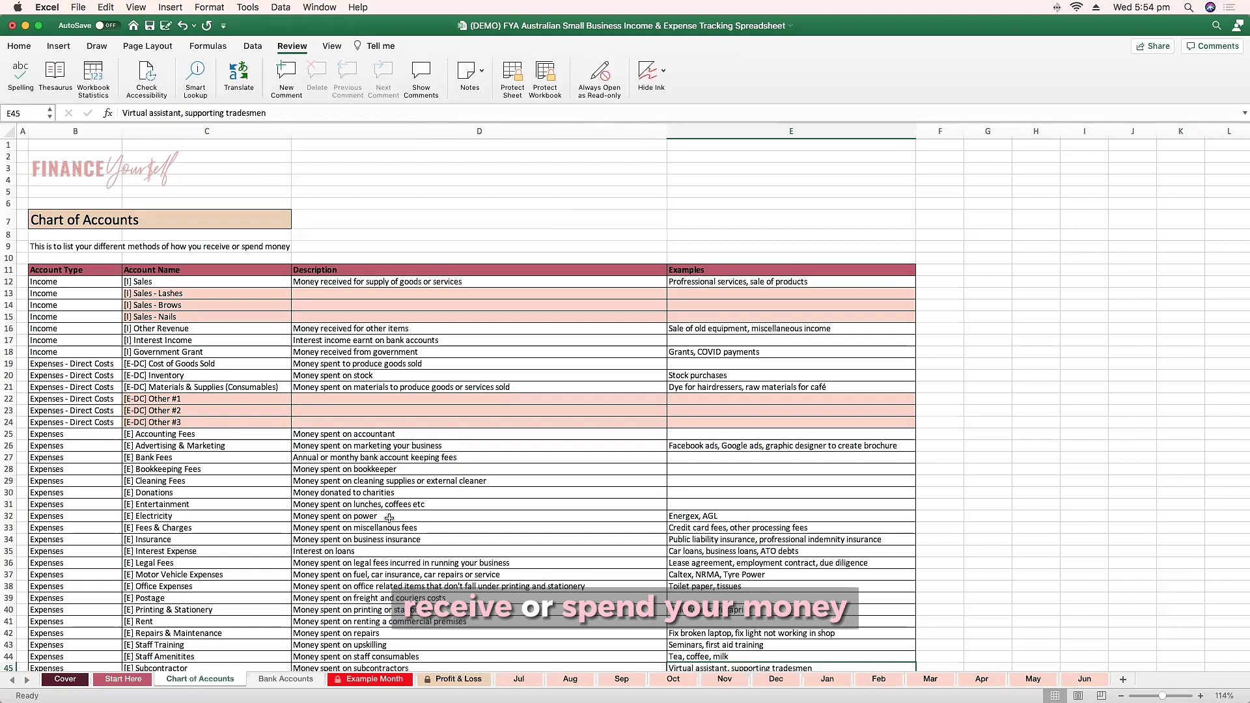
scroll(290, 473, "down", 2)
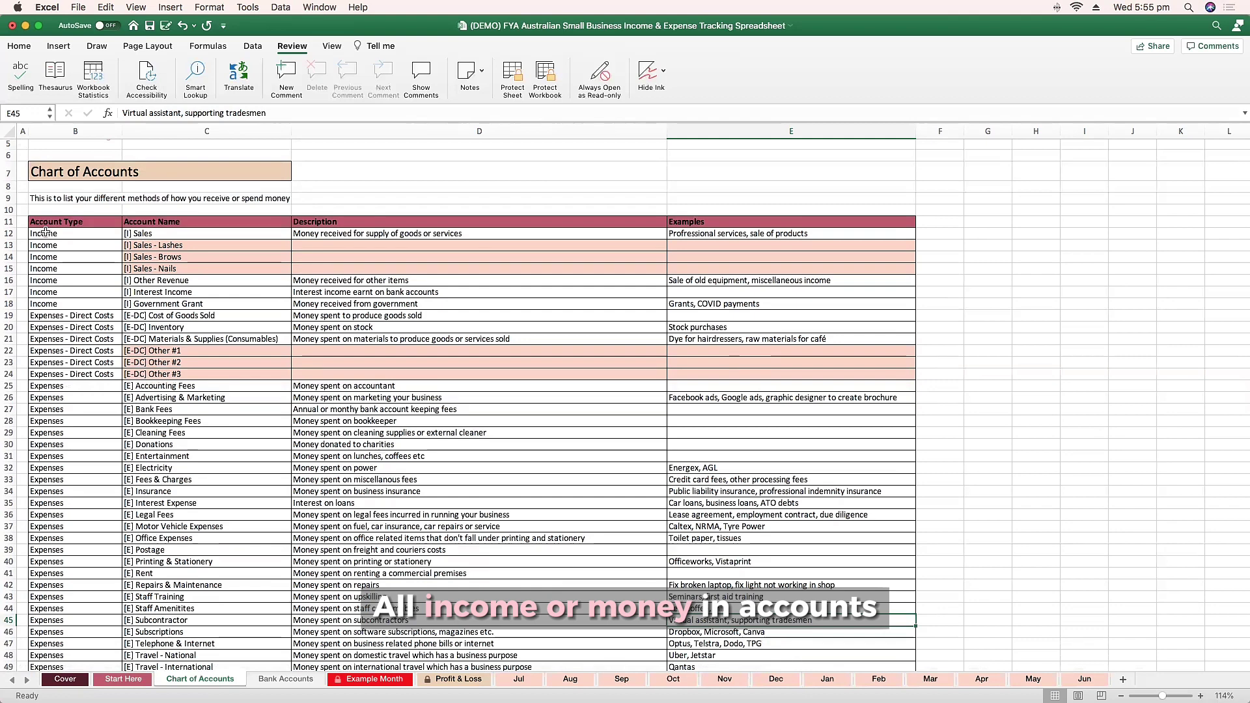
left_click_drag(57, 299, 385, 249)
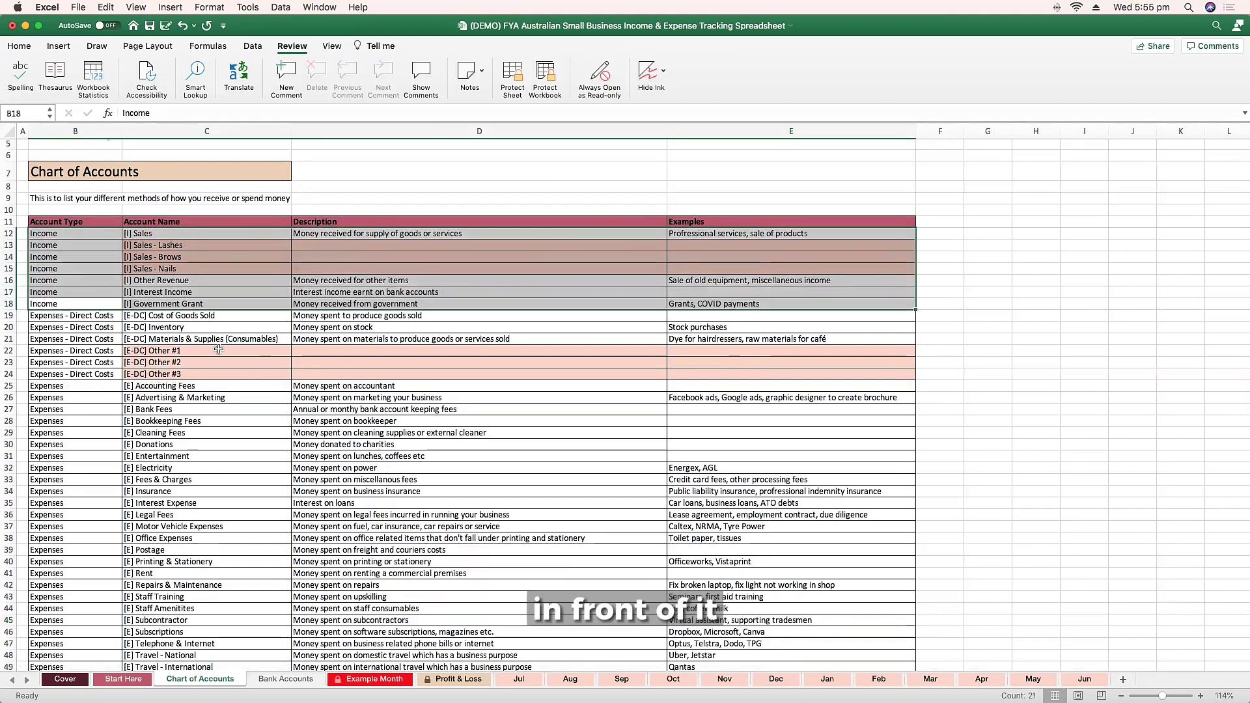
scroll(215, 352, "down", 2)
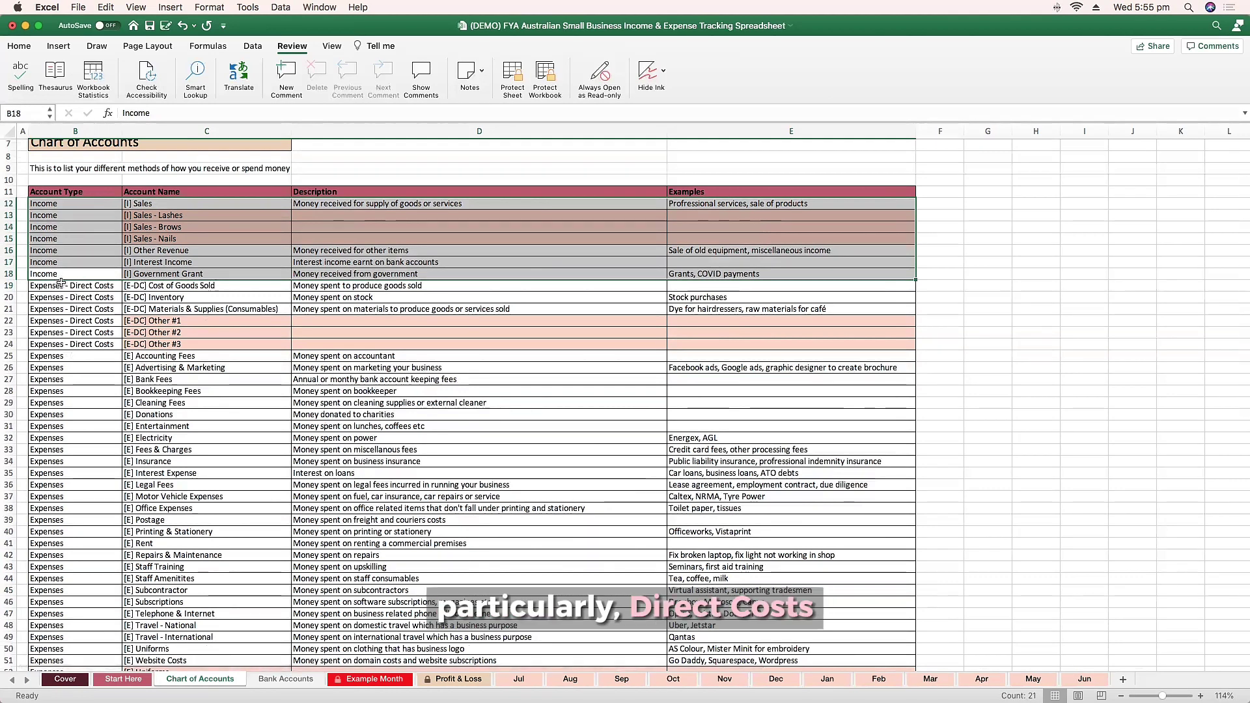
left_click_drag(88, 285, 482, 344)
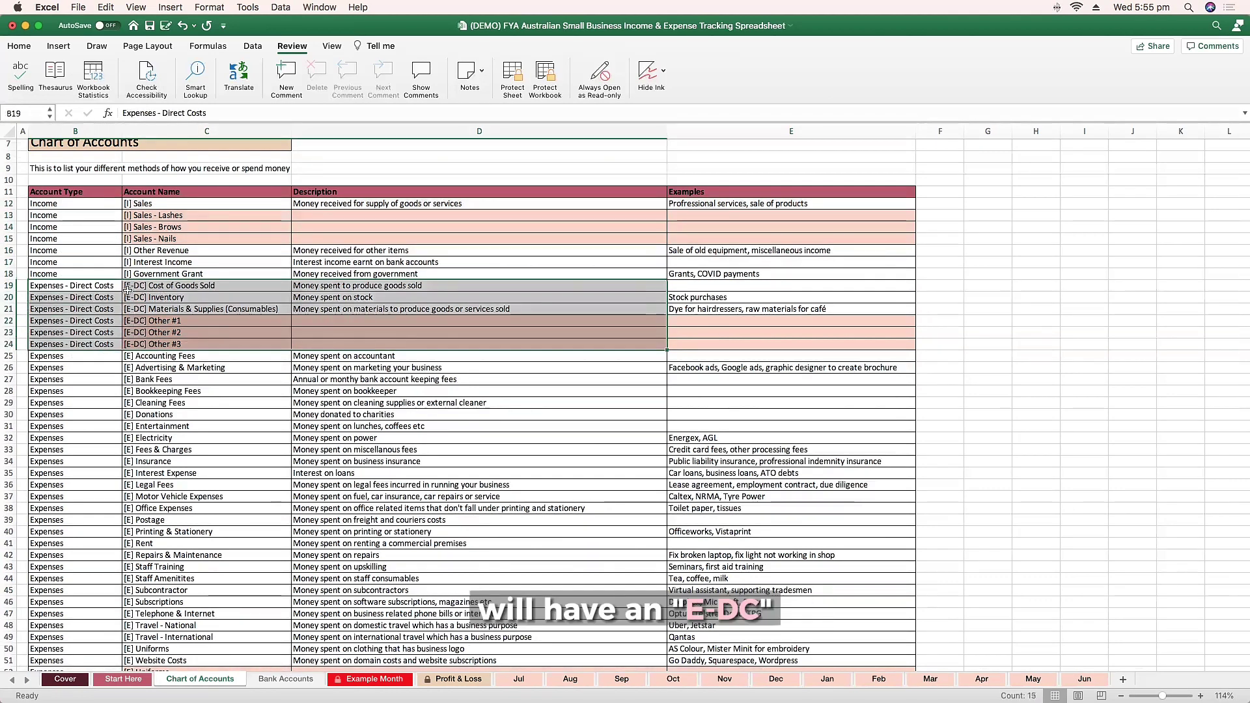
left_click_drag(176, 287, 179, 339)
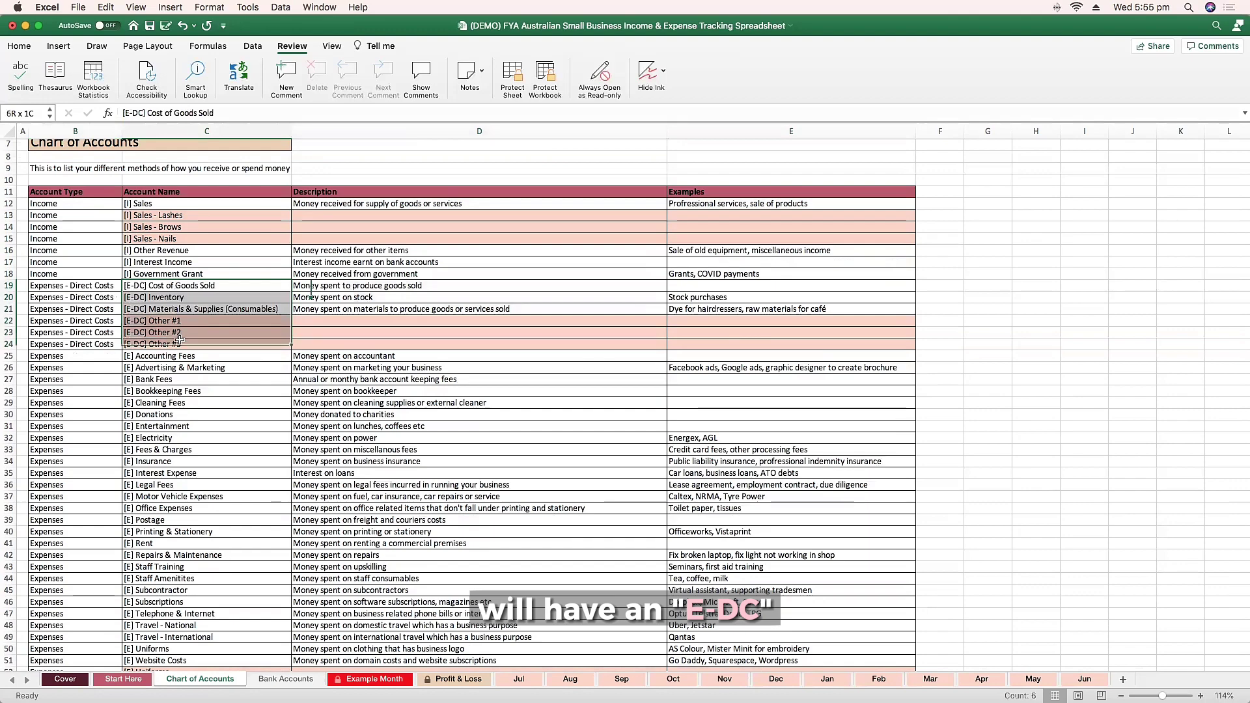
scroll(179, 340, "down", 5)
left_click_drag(169, 257, 140, 562)
scroll(146, 401, "down", 10)
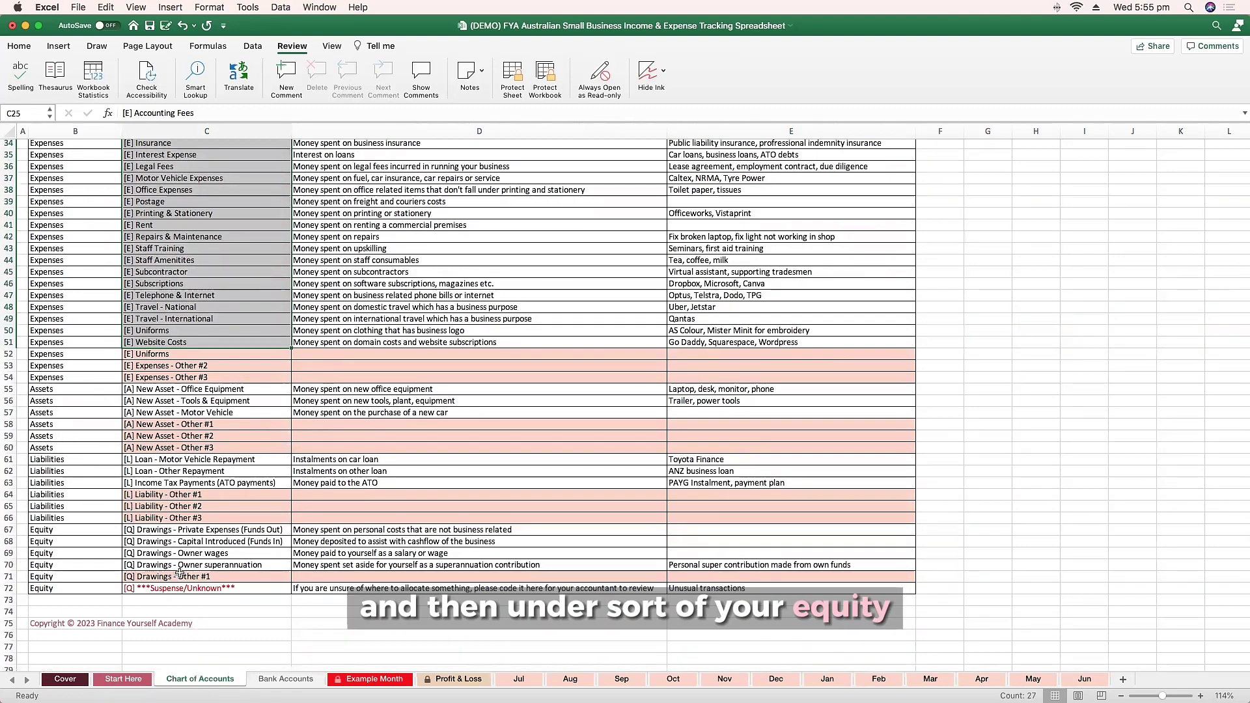
Step: Examine the equity accounts at the end of the chart, including the private expenses, capital introduced and Suspense/Unknown entries
left_click_drag(39, 532, 203, 586)
left_click(176, 533)
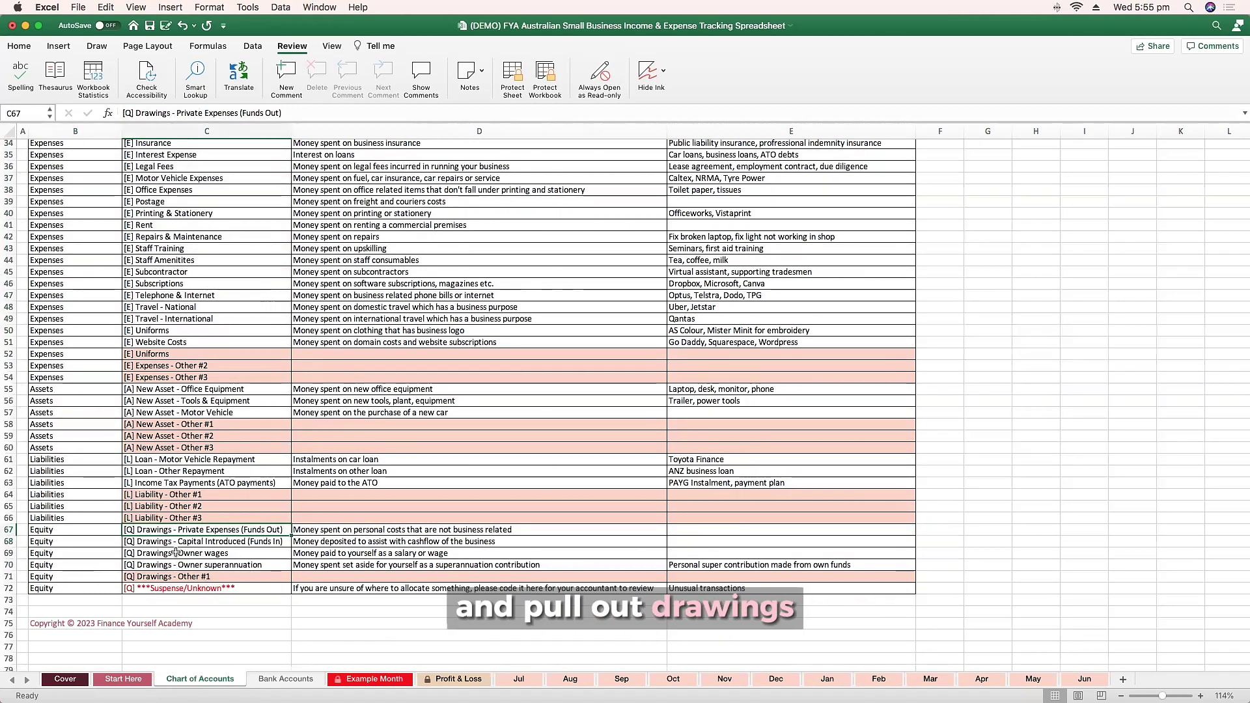
left_click(217, 544)
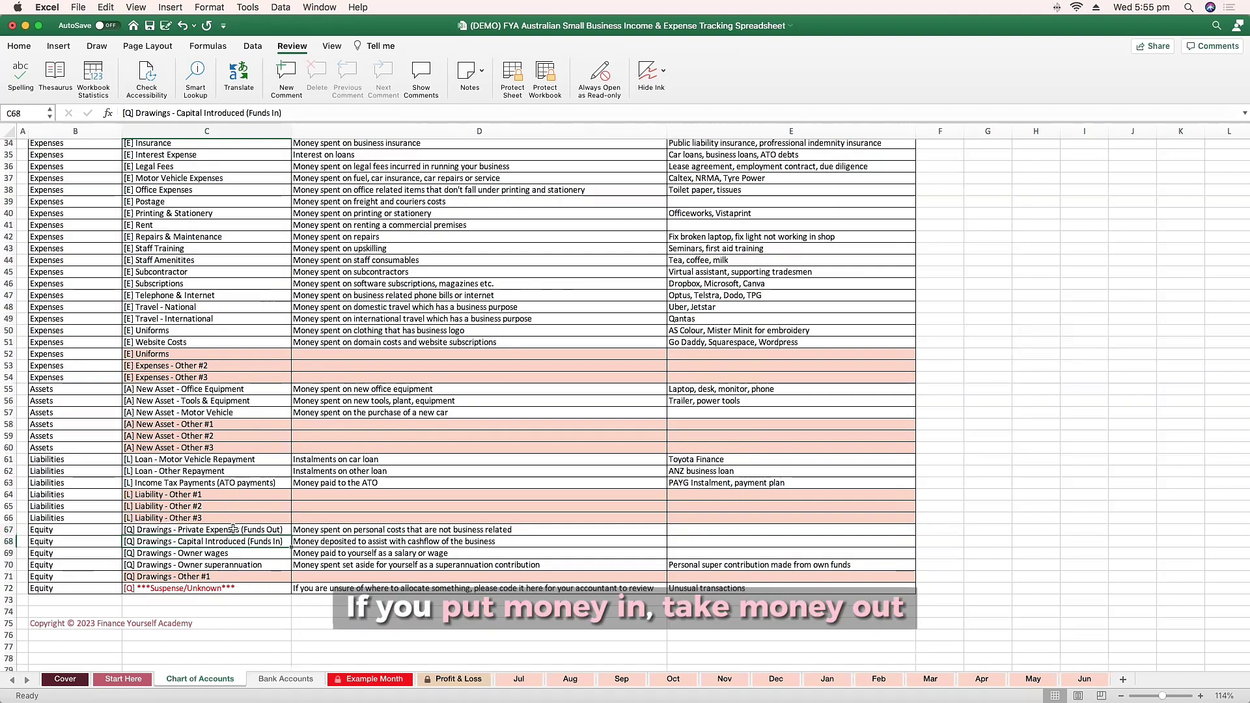
left_click(276, 589)
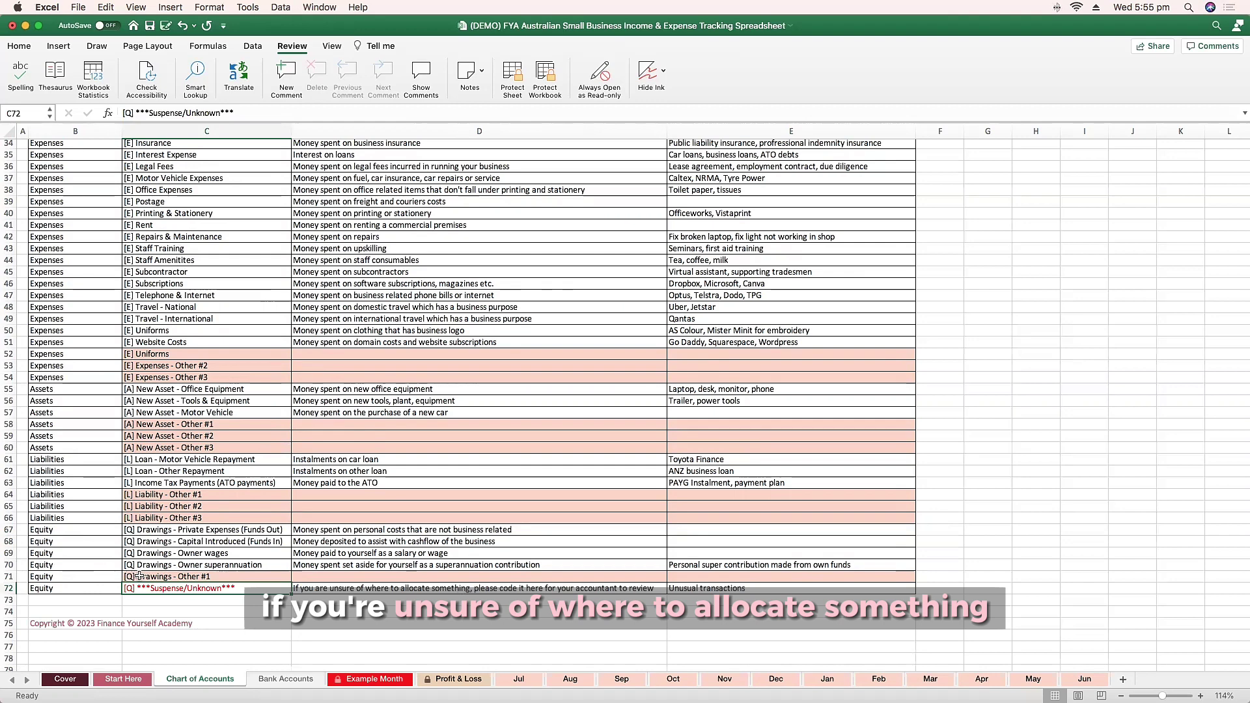
key("BackSpace")
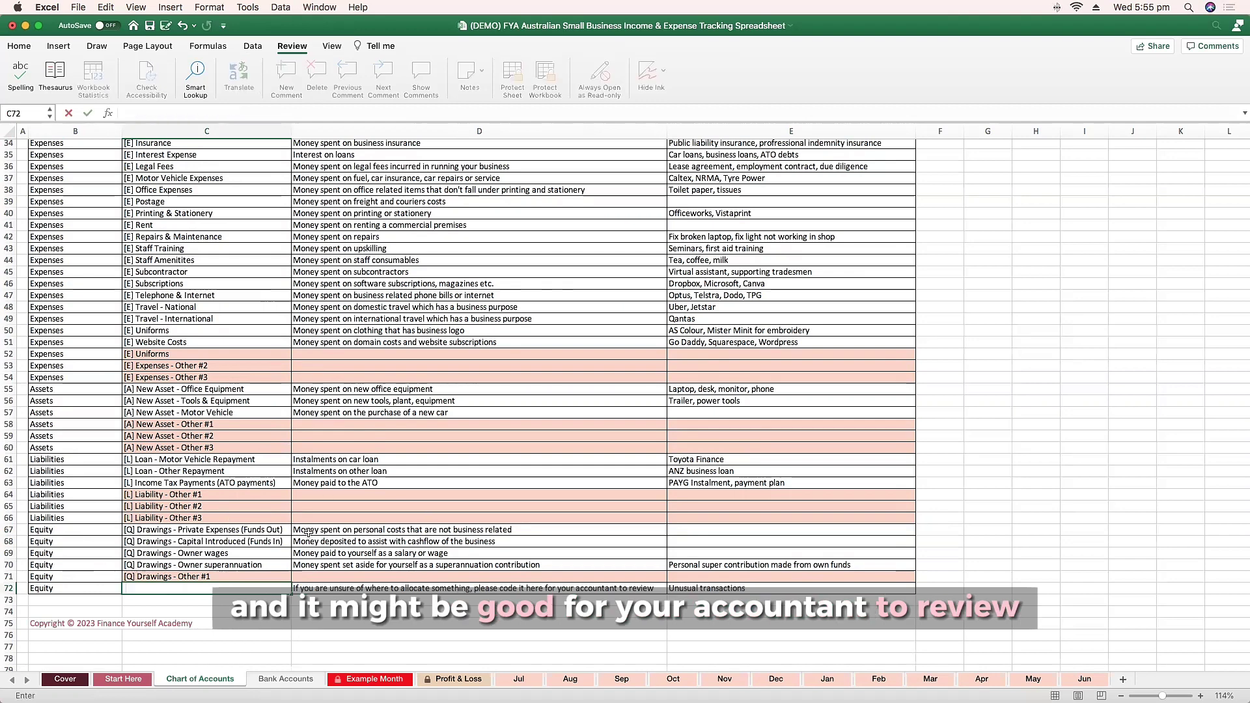
key("Escape")
Step: Read through the Description and Examples columns of the chart of accounts
scroll(447, 470, "up", 10)
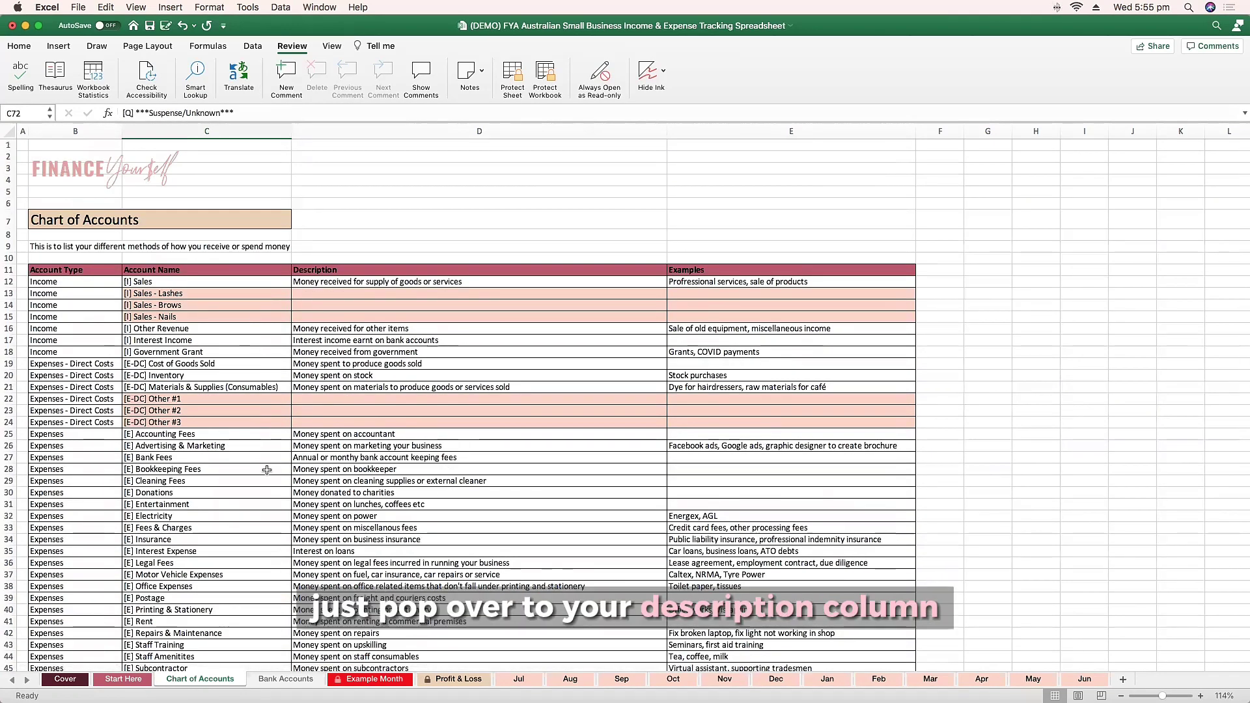
scroll(477, 559, "down", 10)
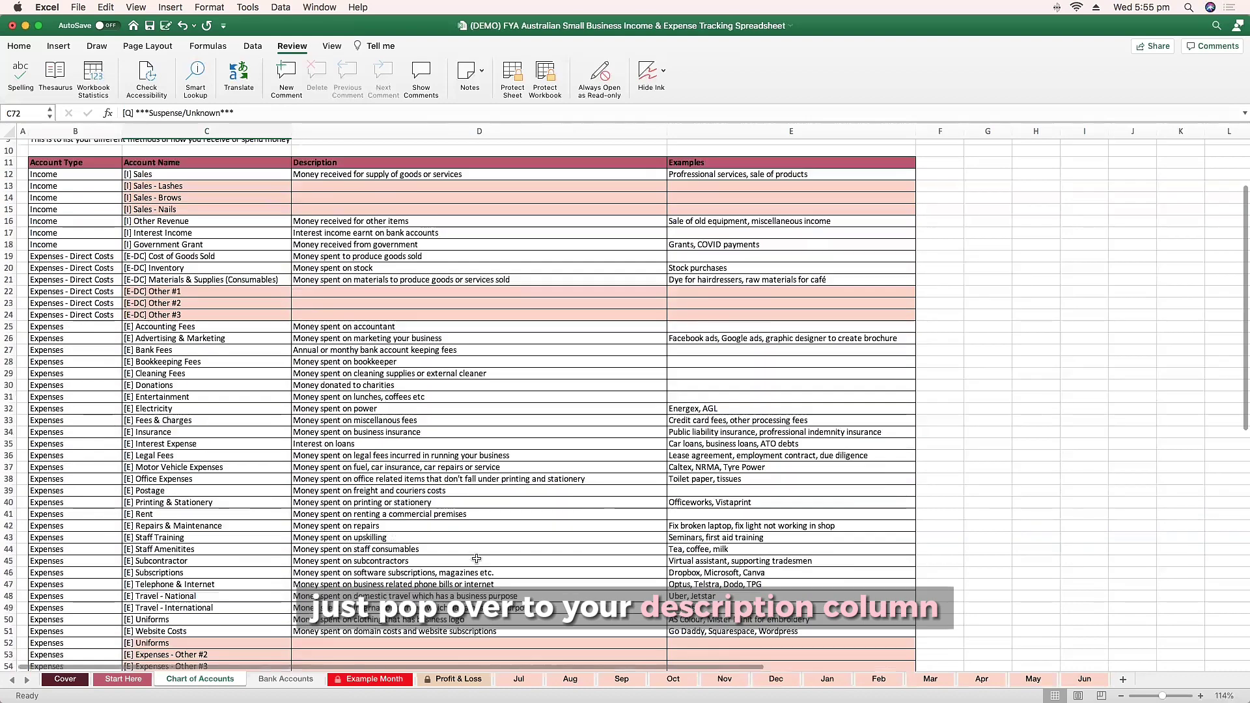
scroll(454, 420, "down", 8)
scroll(457, 351, "up", 12)
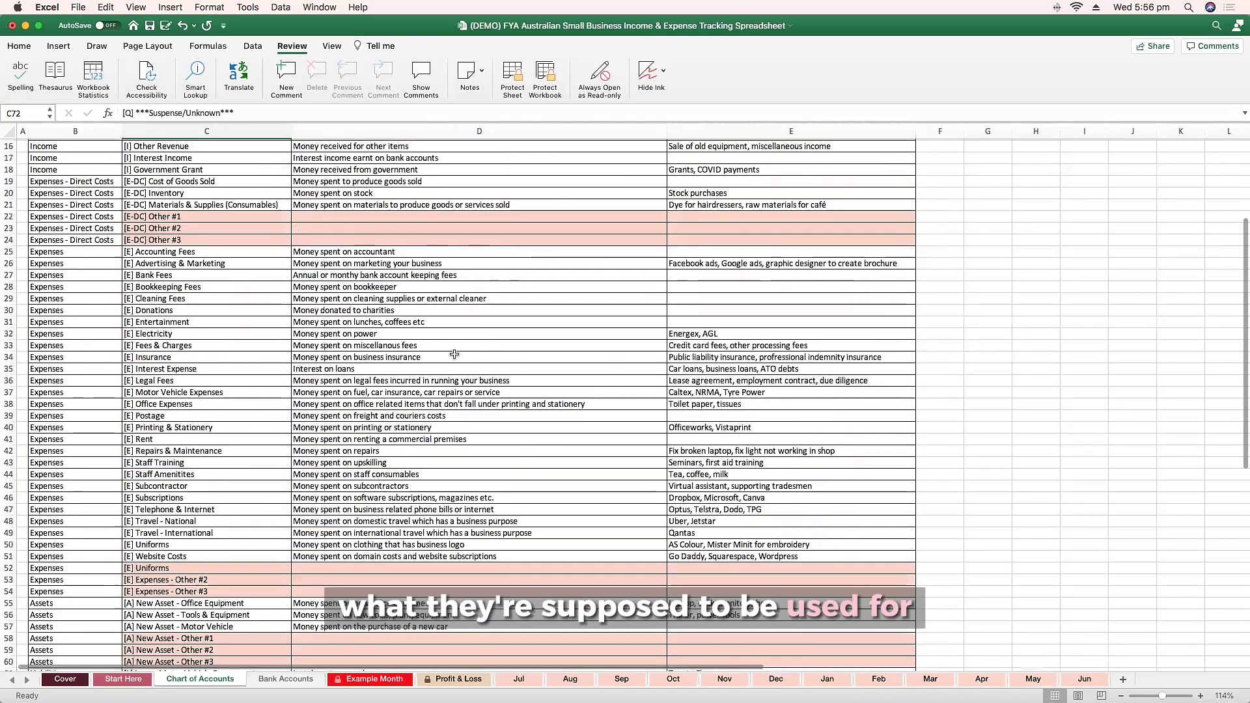
scroll(595, 354, "up", 5)
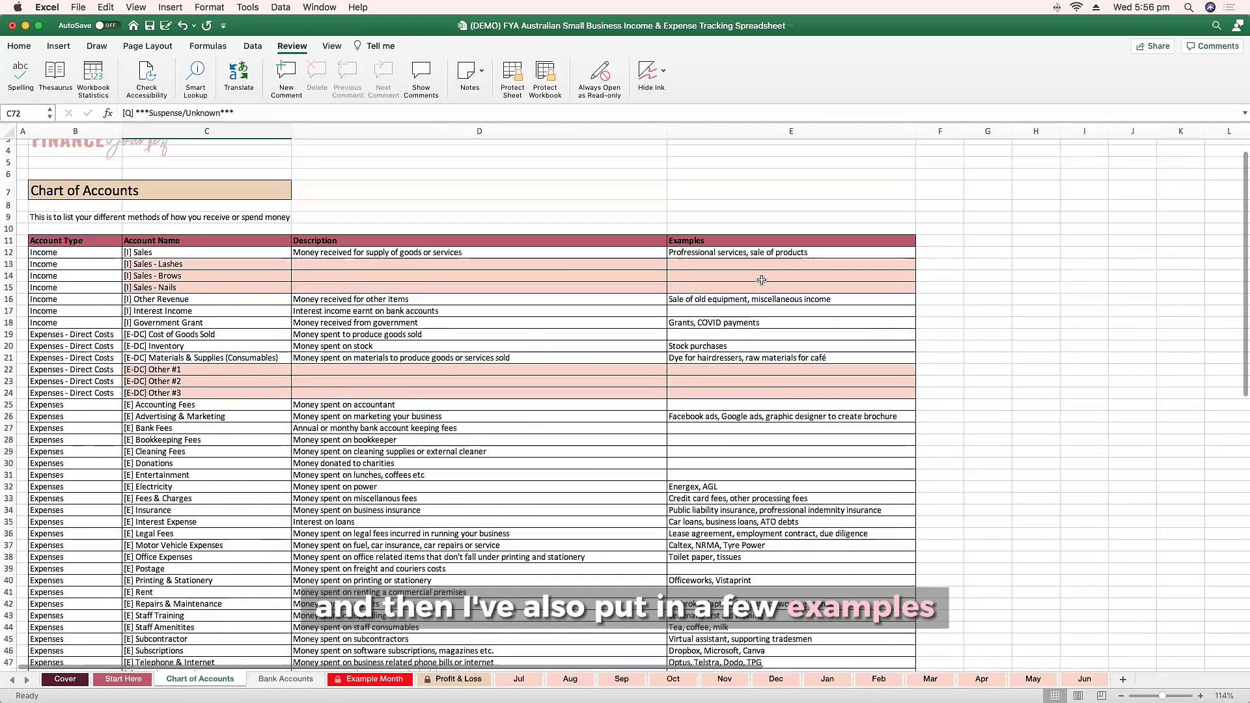
scroll(763, 549, "down", 10)
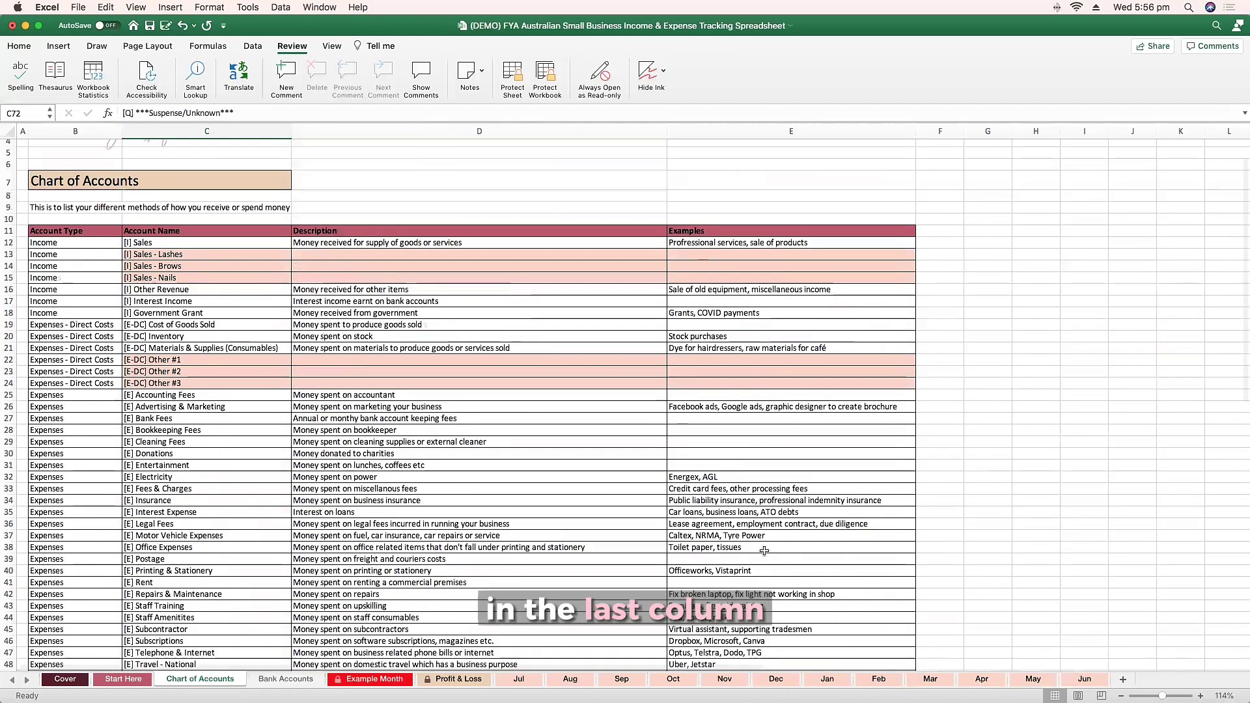
scroll(766, 472, "up", 8)
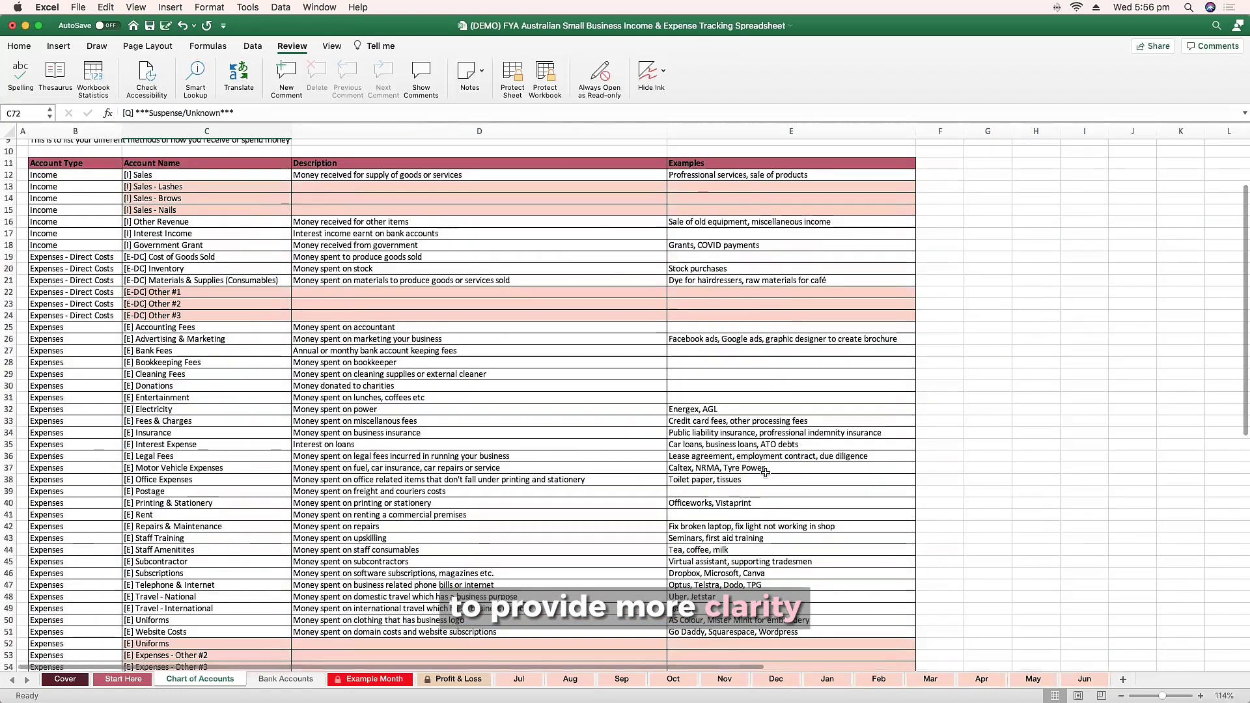
scroll(766, 472, "up", 1)
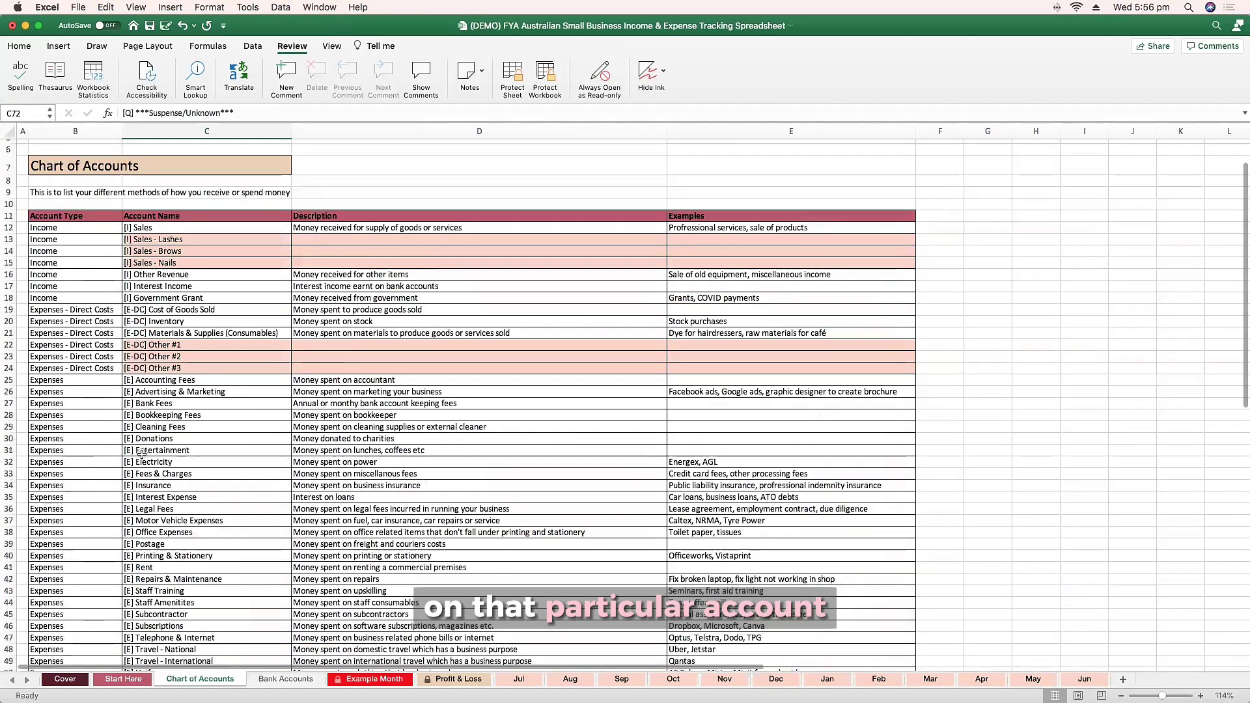
Step: Examine the peach rows for custom sales and direct costs, and check the cell colour legend on the Start Here sheet
left_click_drag(189, 241, 664, 263)
left_click_drag(195, 345, 912, 368)
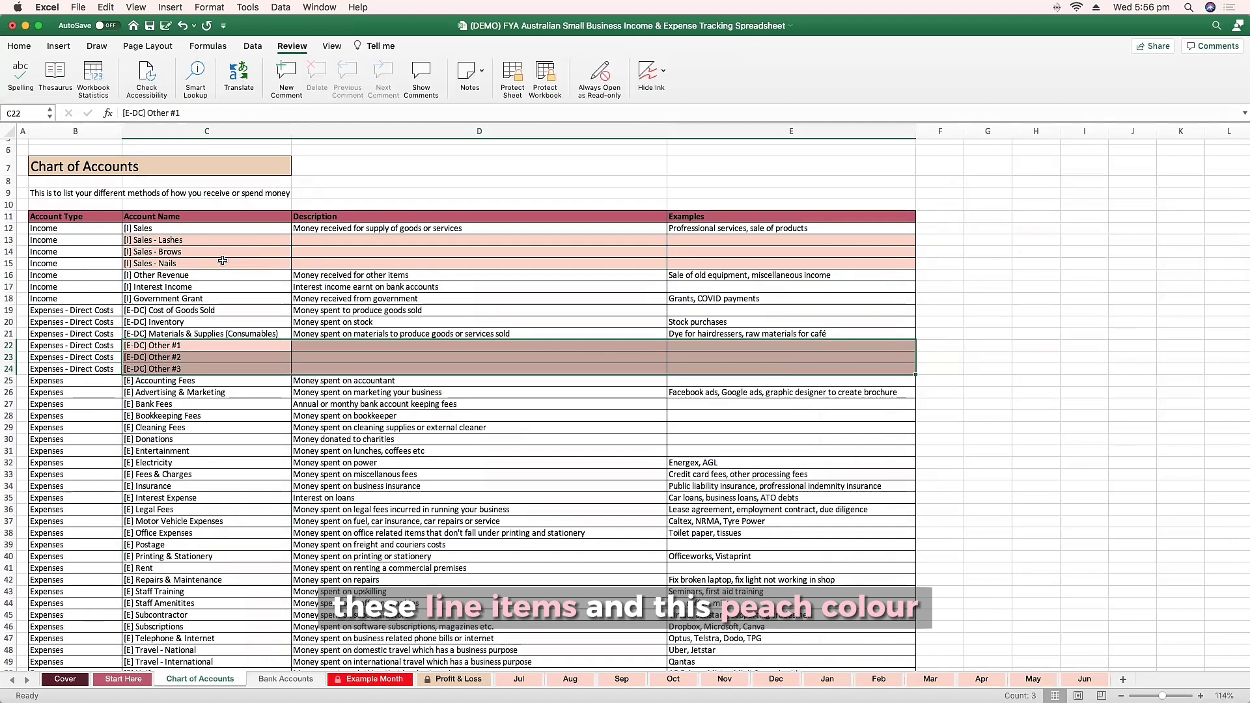
left_click(124, 682)
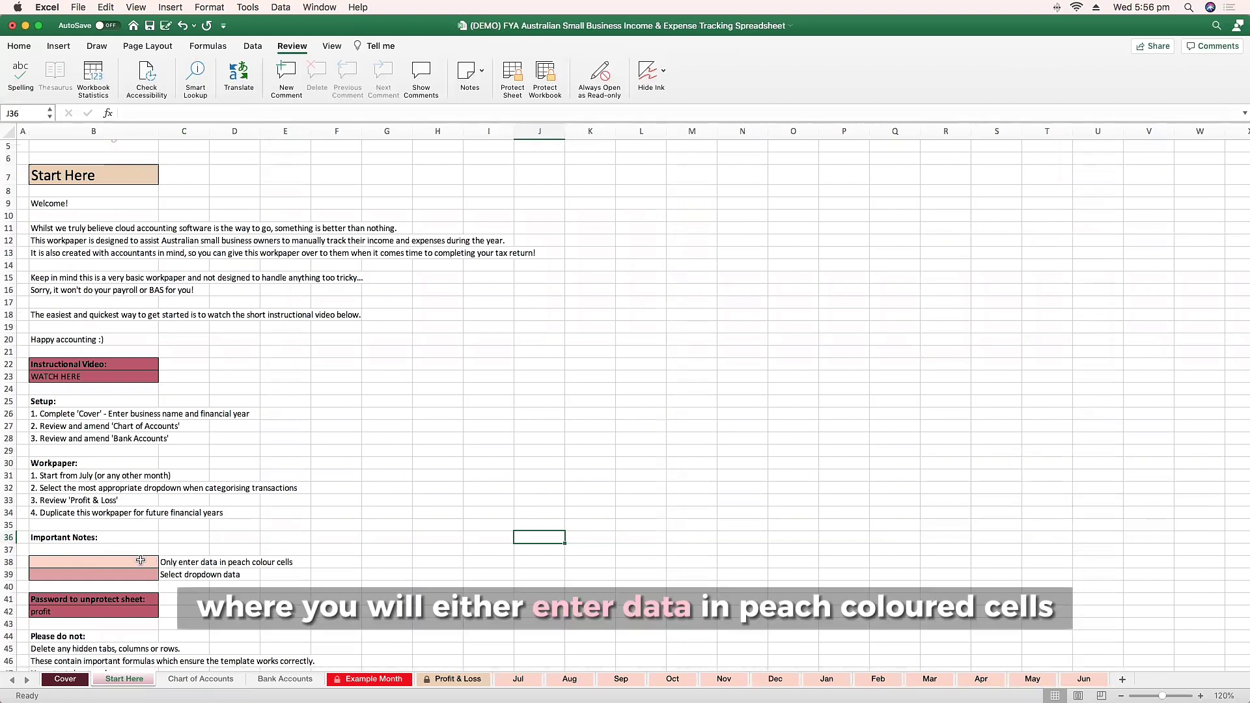
left_click(127, 562)
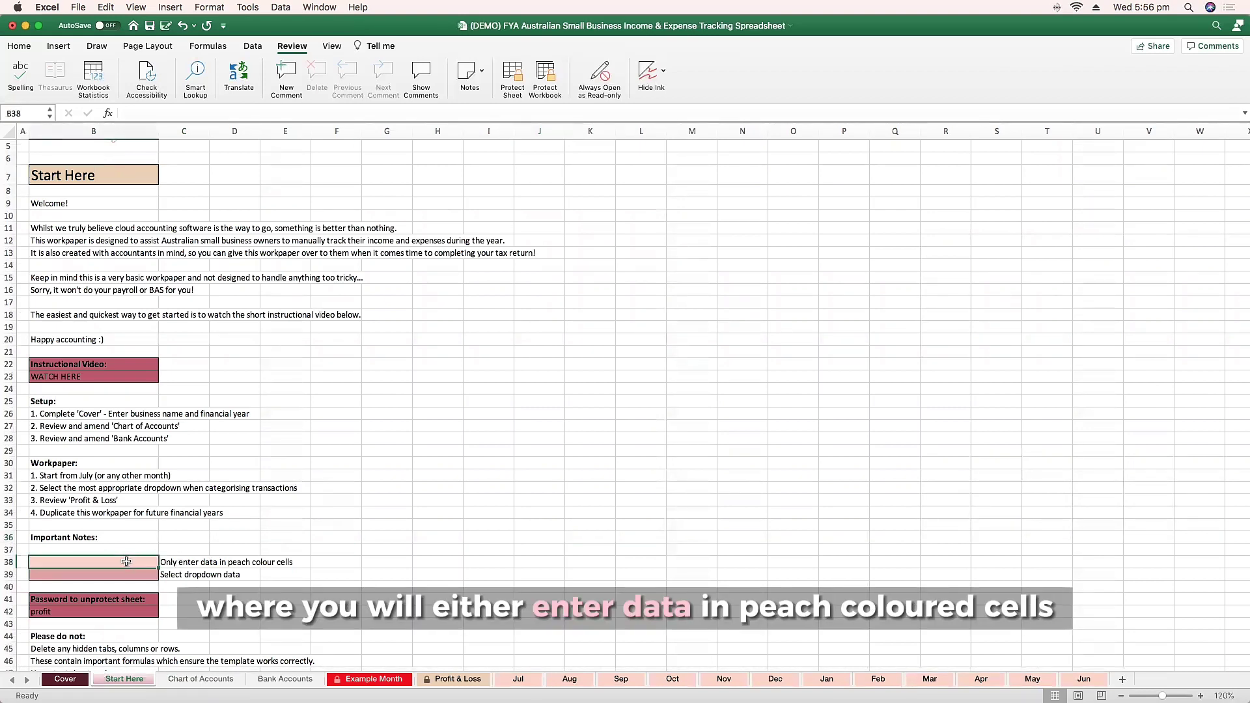
left_click(90, 576)
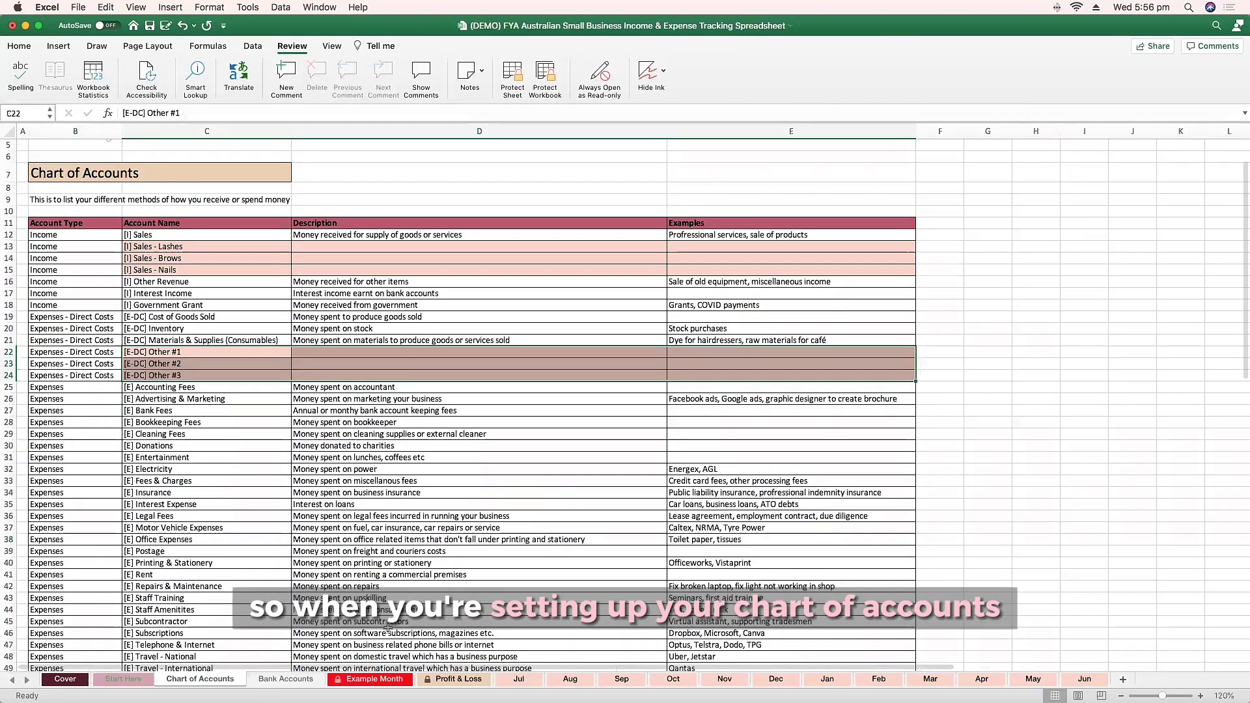
Step: Review the account names on the Chart of Accounts sheet, including the general Sales account and the Lashes, Brows and Nails sales accounts
left_click(213, 400)
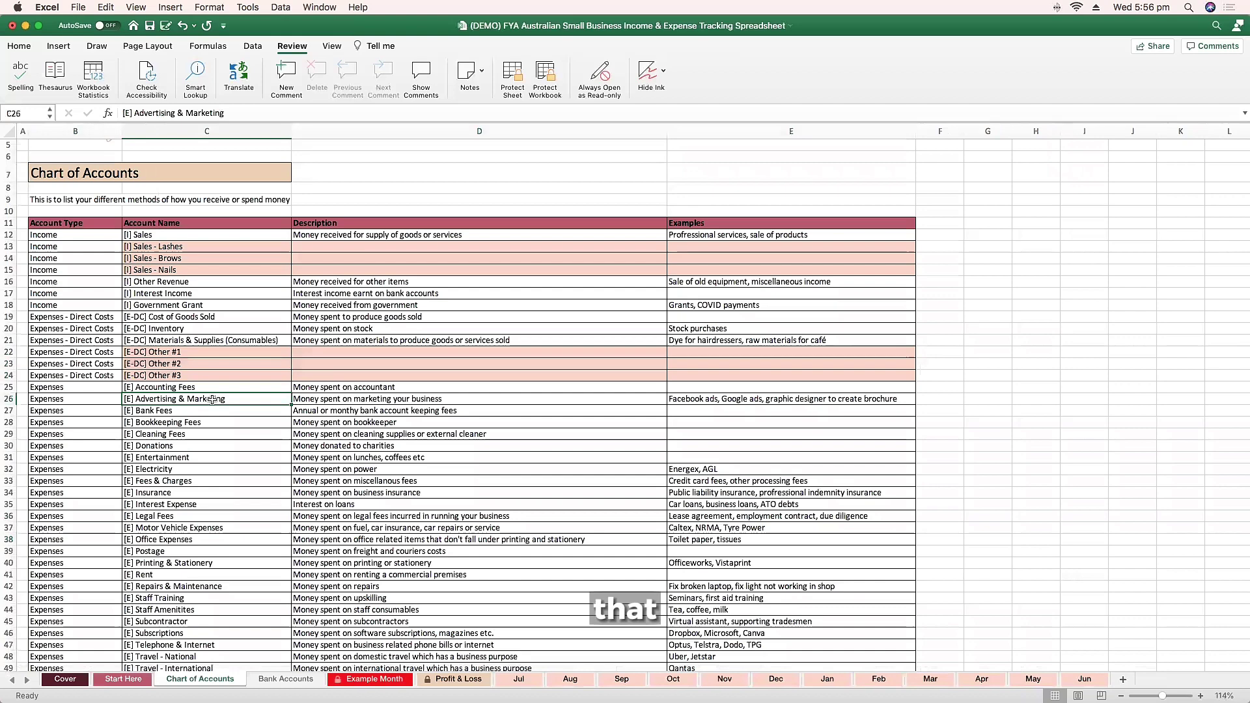
scroll(246, 435, "down", 5)
scroll(246, 435, "up", 7)
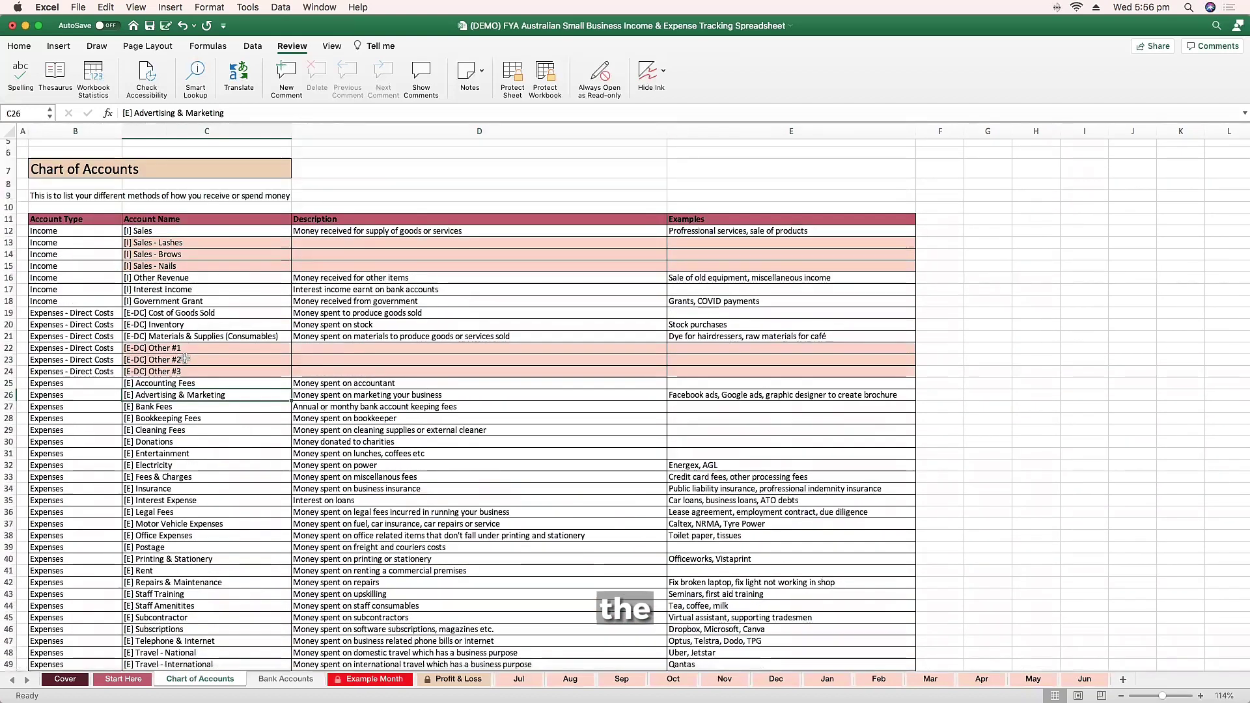
scroll(306, 537, "down", 7)
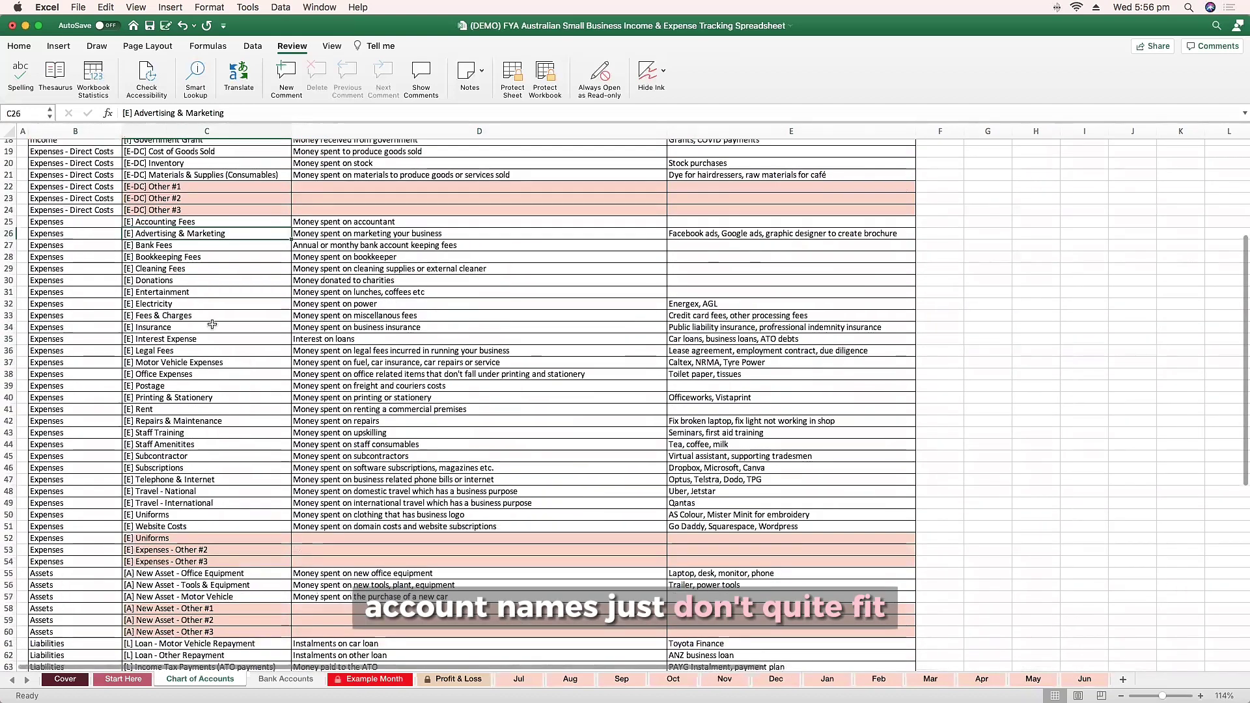
scroll(247, 366, "up", 5)
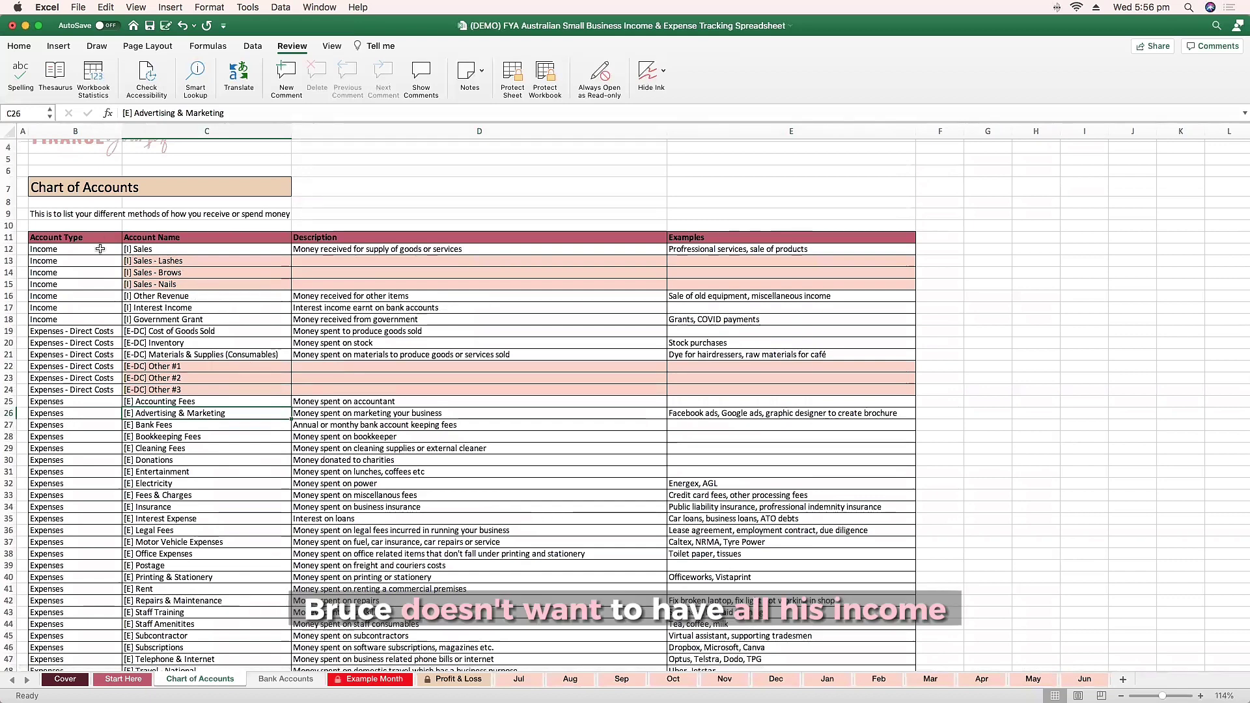
left_click(163, 250)
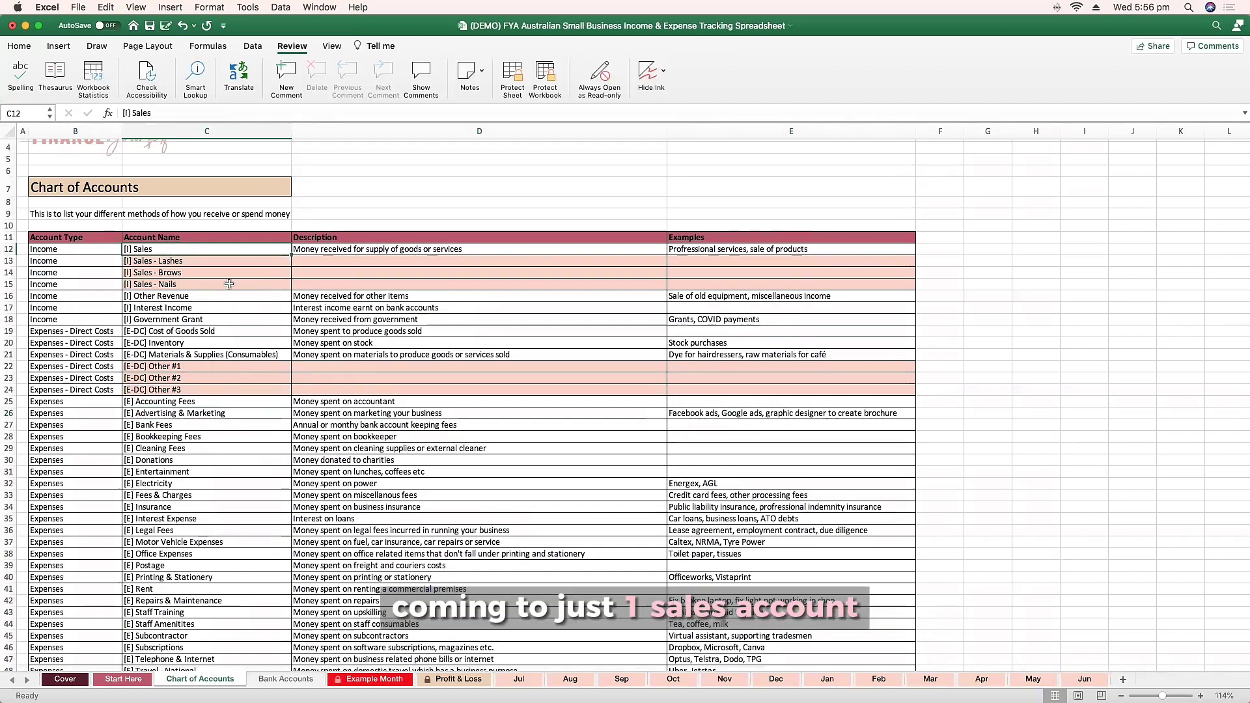
left_click_drag(195, 261, 201, 286)
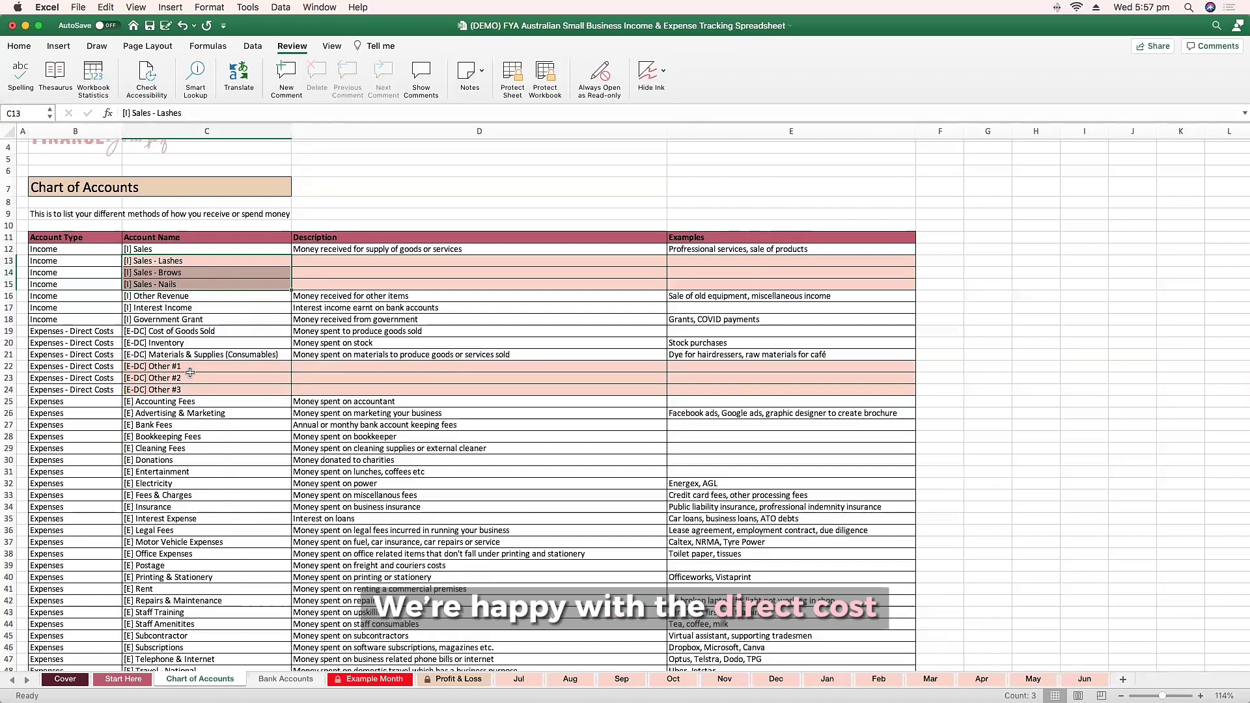
Step: Review the customisable Other direct cost rows and the added Uniforms expense category in the chart of accounts
left_click_drag(192, 370, 250, 391)
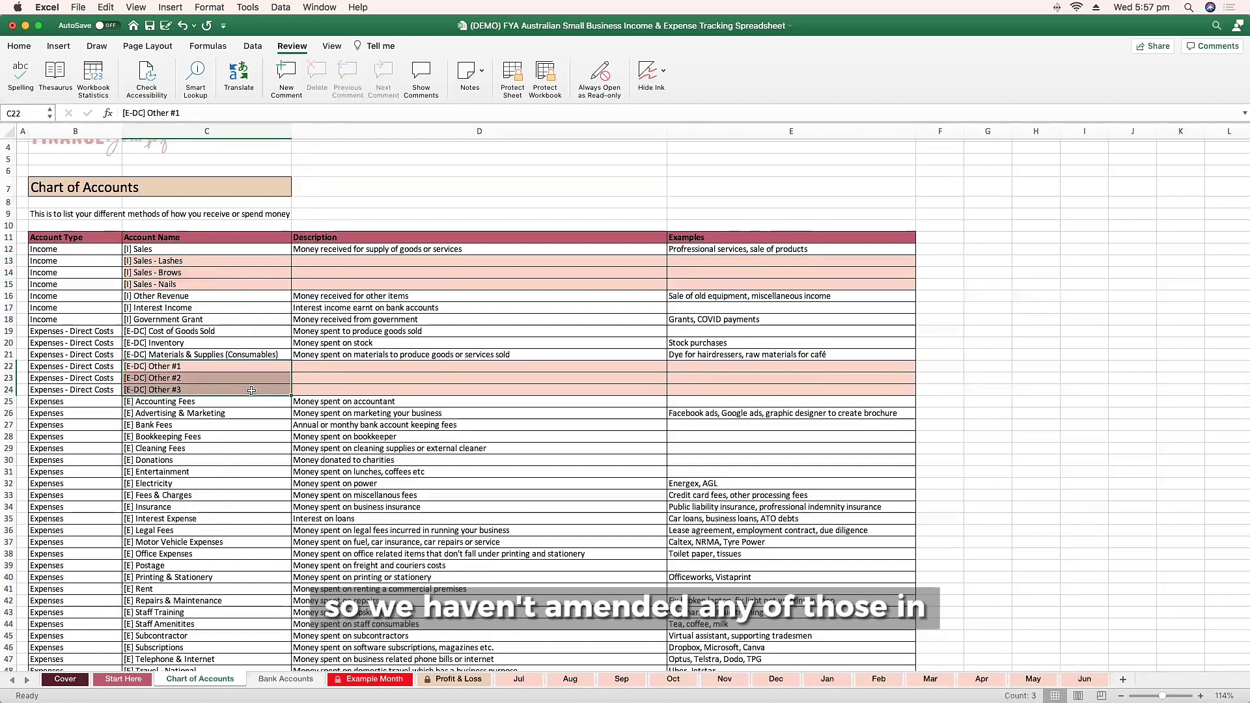
scroll(250, 407, "down", 5)
scroll(138, 497, "down", 3)
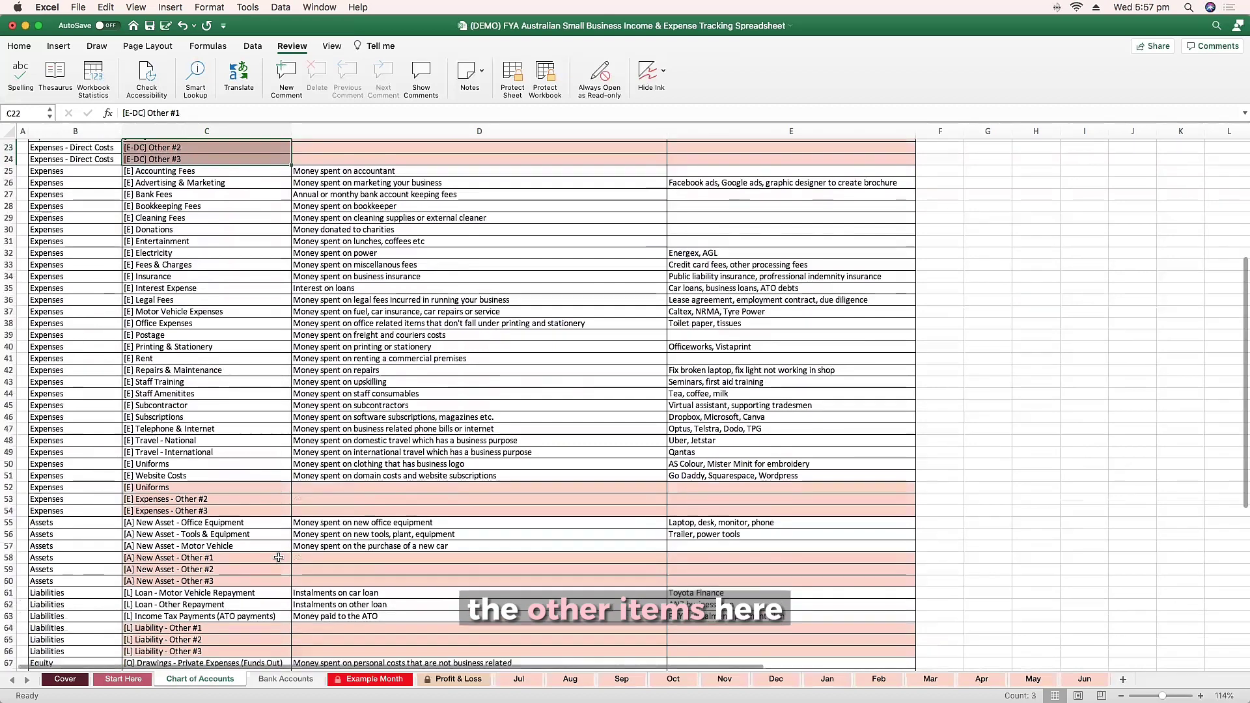
left_click(139, 488)
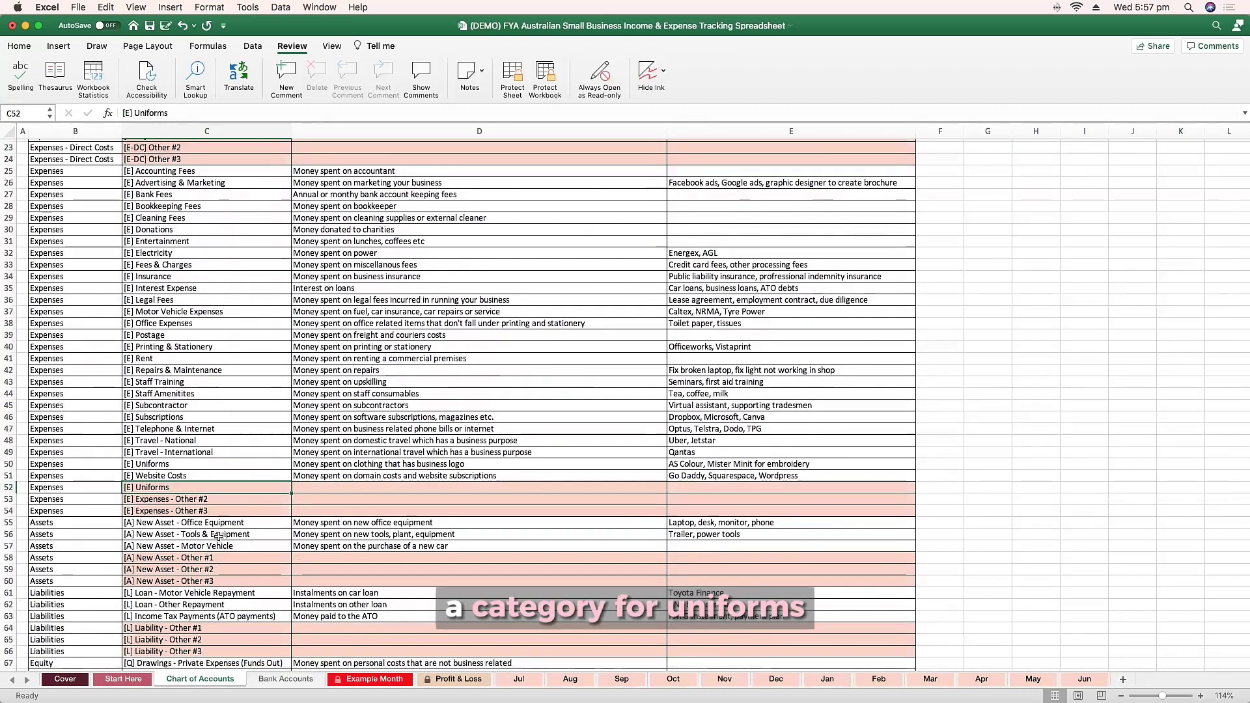
scroll(219, 538, "down", 5)
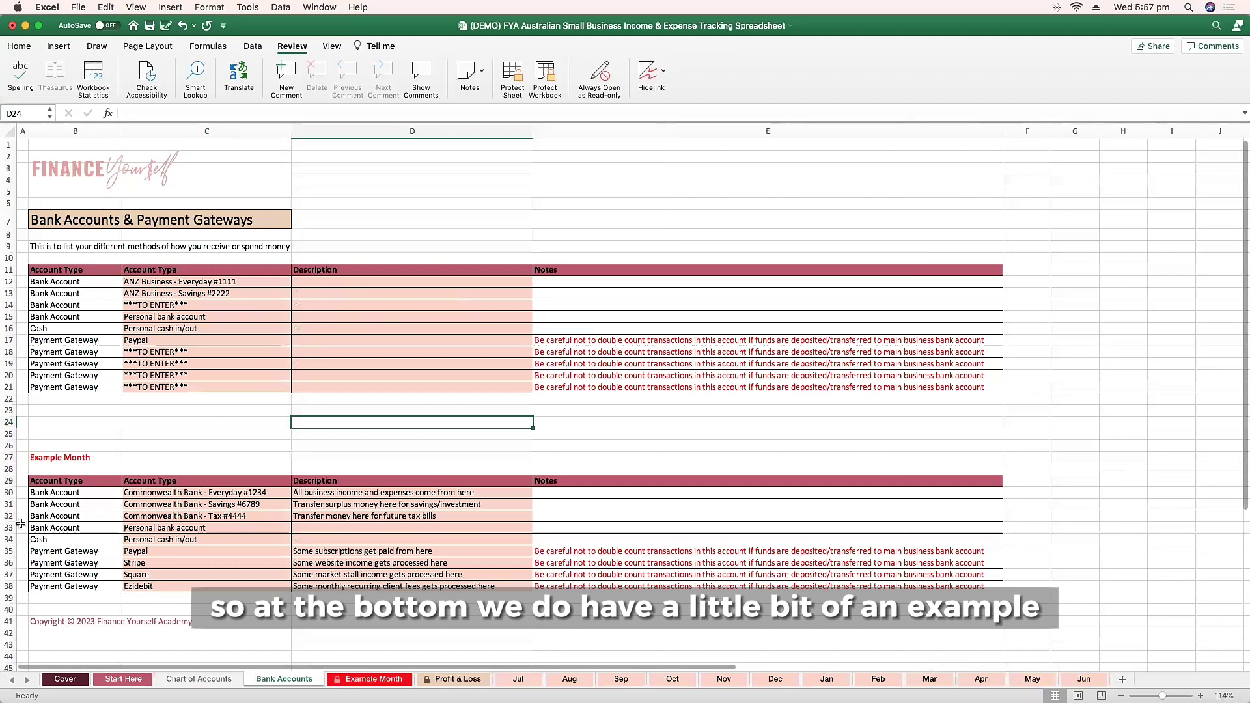
Step: Examine the Example Month table on the Bank Accounts sheet, covering its bank accounts, cash, payment gateways and double-counting notes
left_click_drag(160, 518, 183, 495)
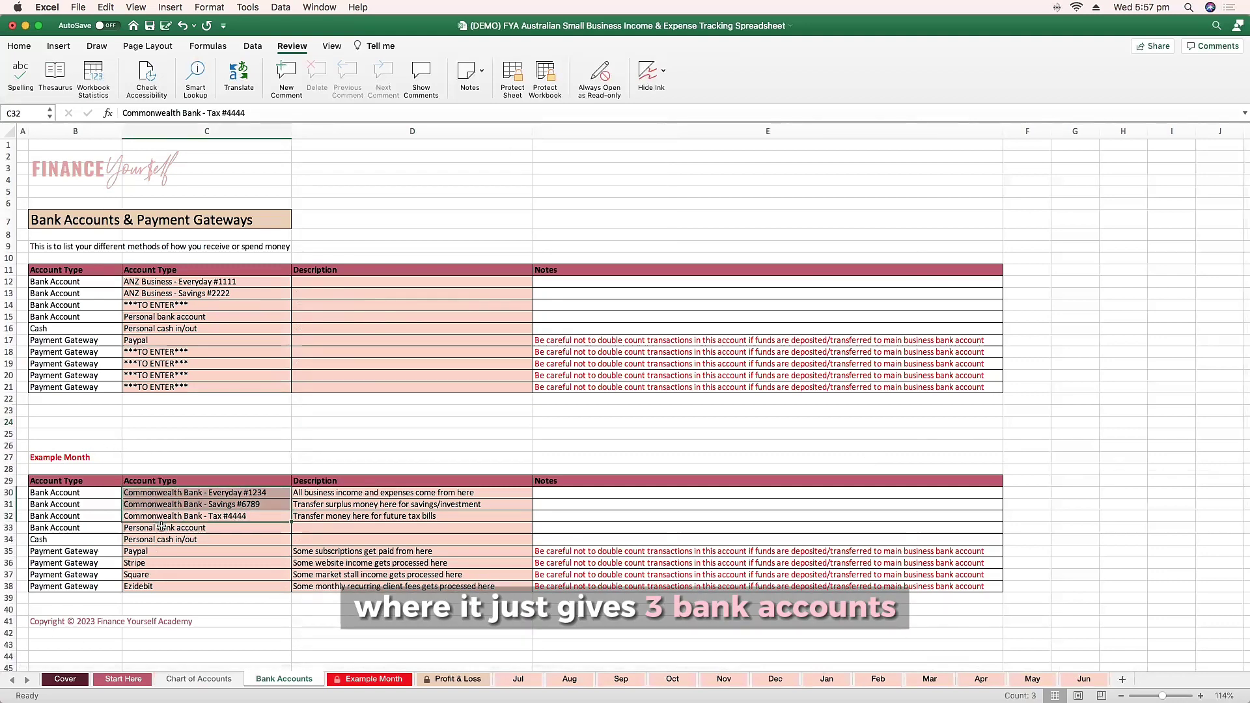
left_click(183, 539)
left_click_drag(139, 558, 189, 586)
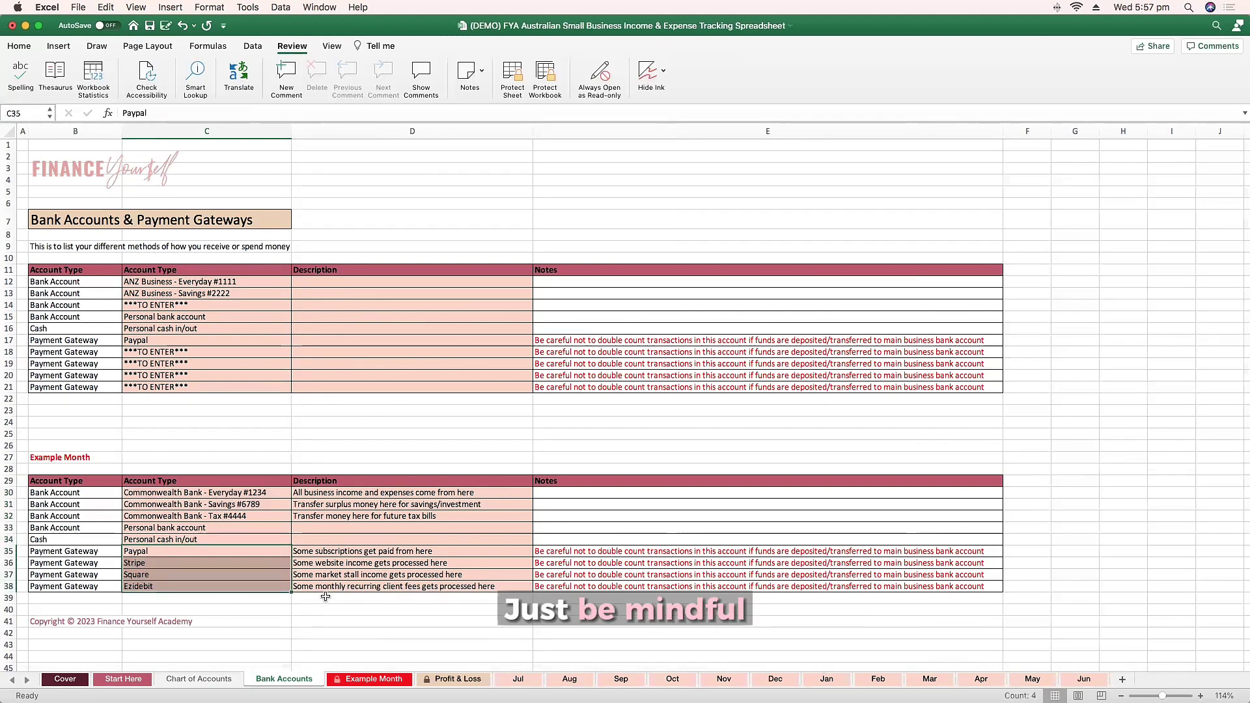
left_click(613, 572)
left_click(593, 554)
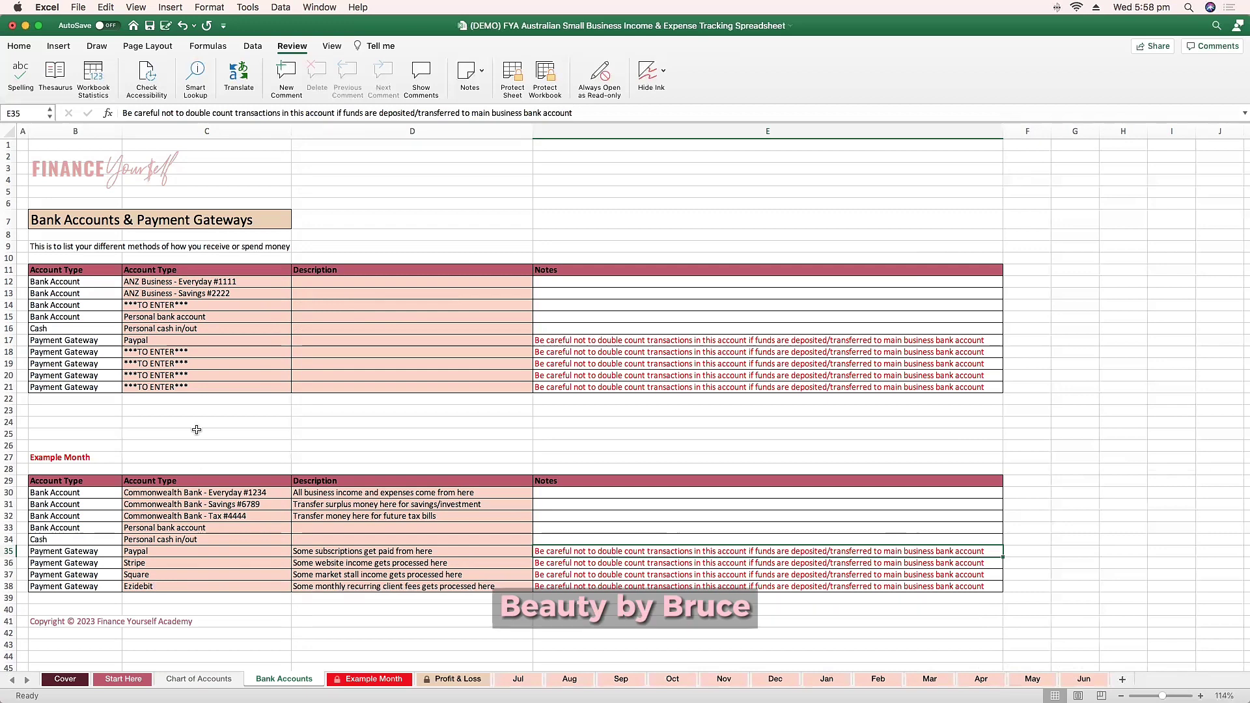
Step: Review the business's own ANZ Everyday and Savings accounts and the Paypal gateway in the main Bank Accounts table
left_click_drag(228, 294, 228, 282)
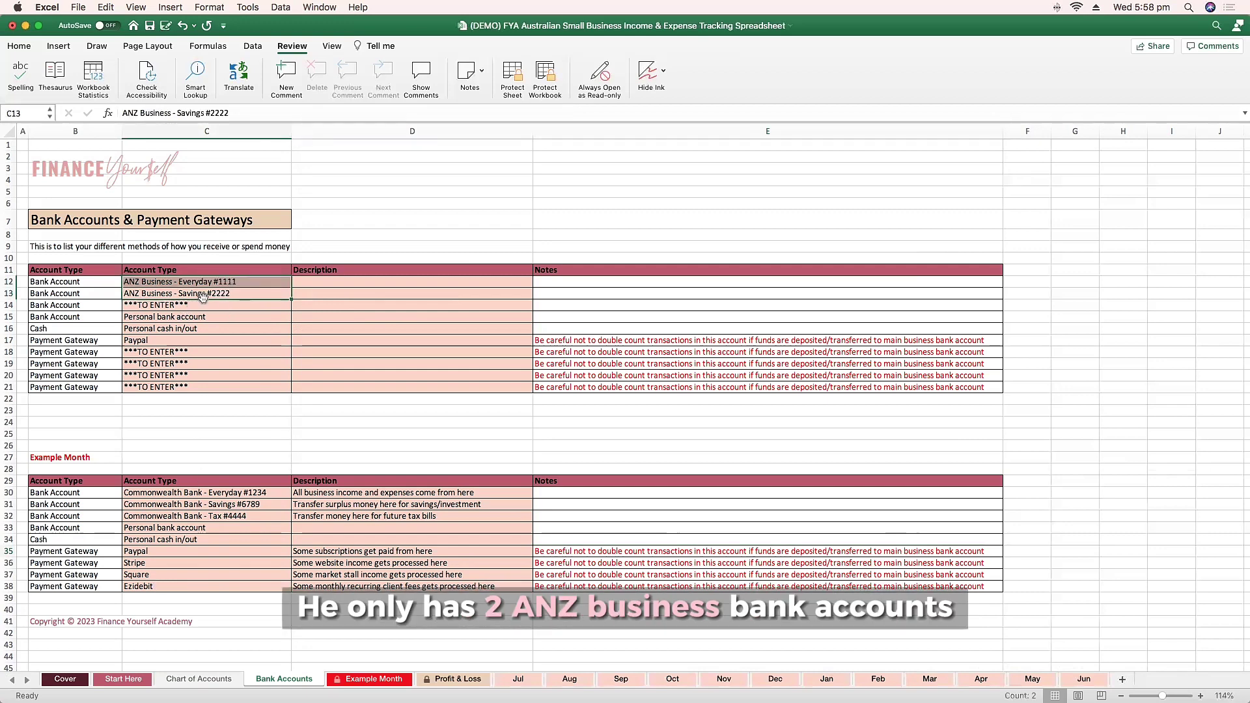
left_click(228, 284)
left_click_drag(228, 284, 231, 304)
left_click(173, 342)
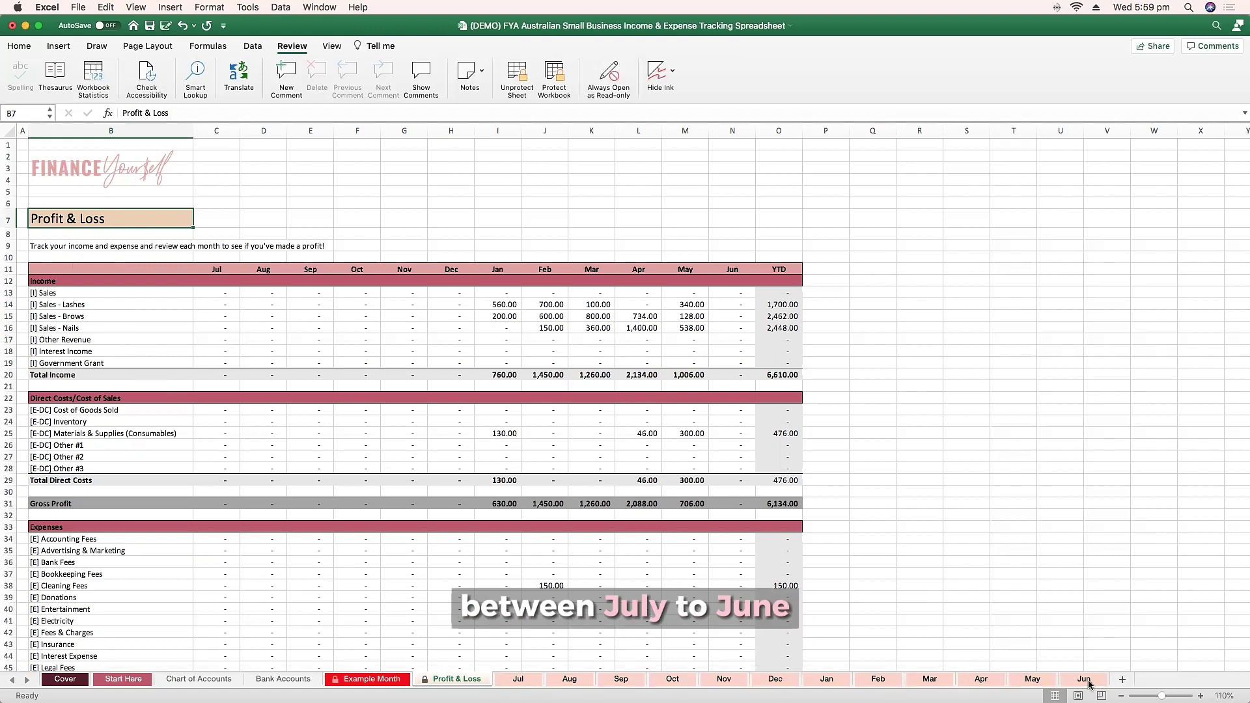
Step: Look through the protected Profit & Loss sheet's expense rows and inspect the formula behind February's Staff Training figure
scroll(434, 391, "down", 10)
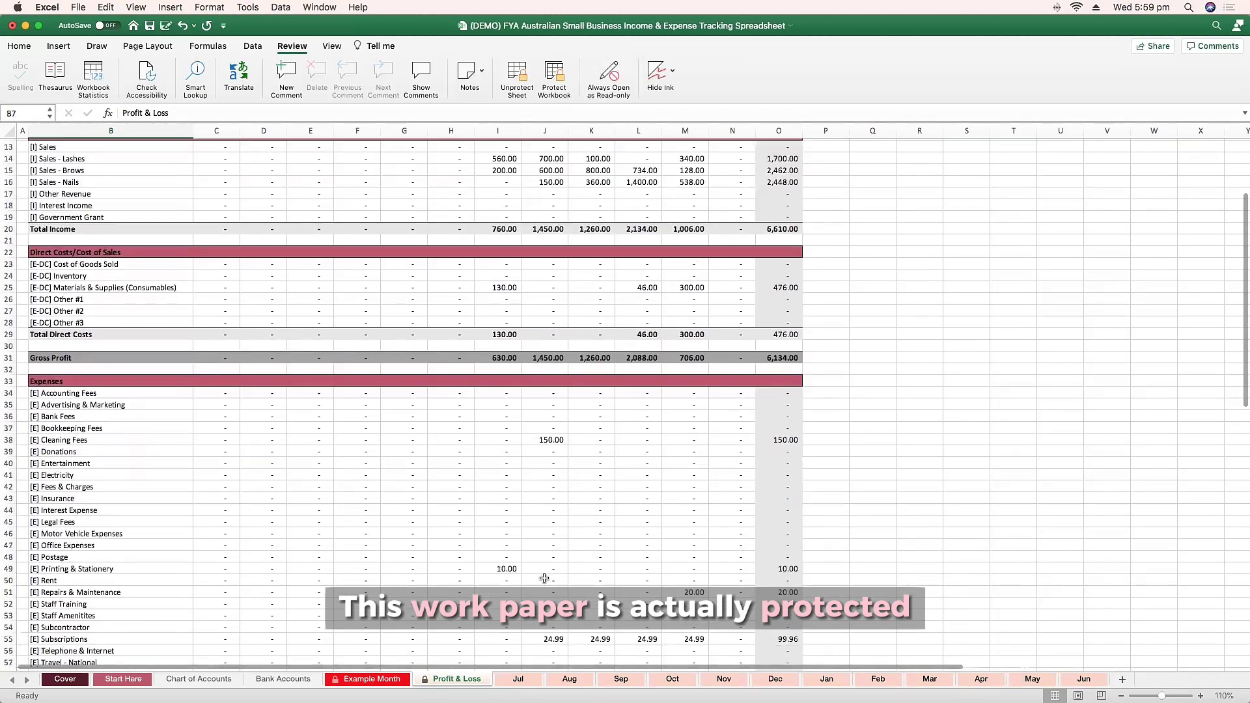
left_click_drag(404, 175, 405, 439)
left_click_drag(317, 492, 302, 514)
left_click(534, 481)
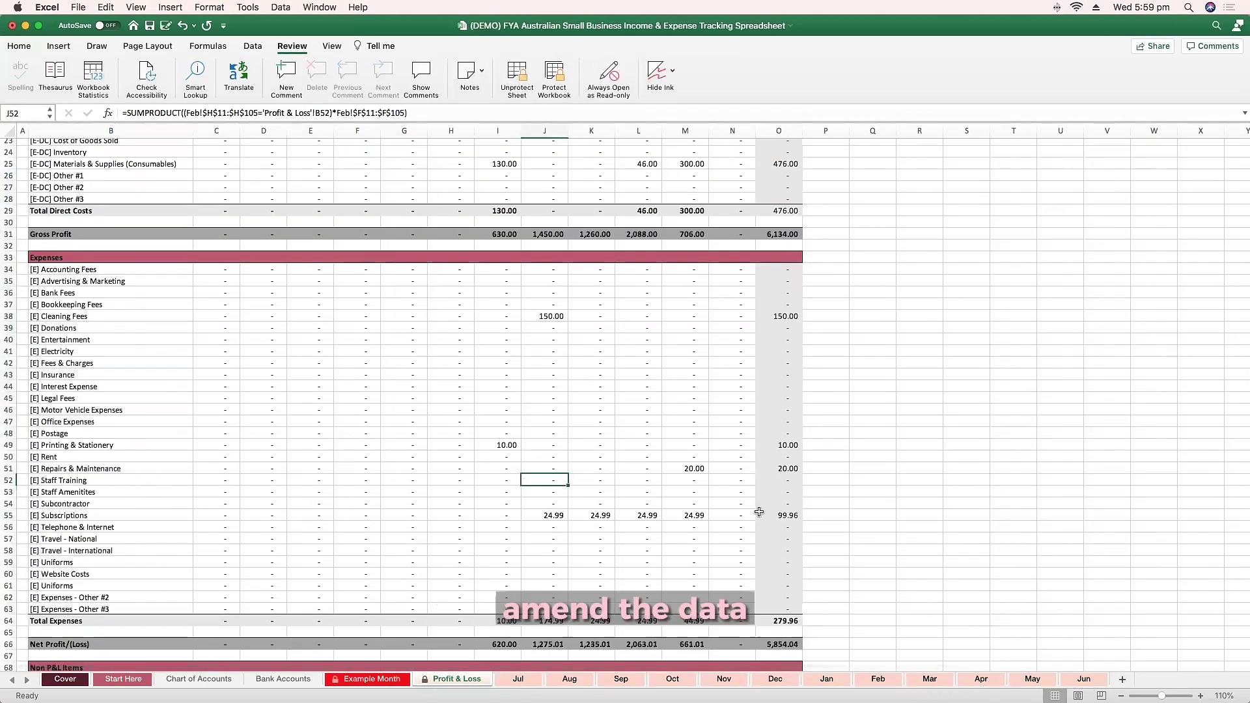
scroll(577, 462, "up", 8)
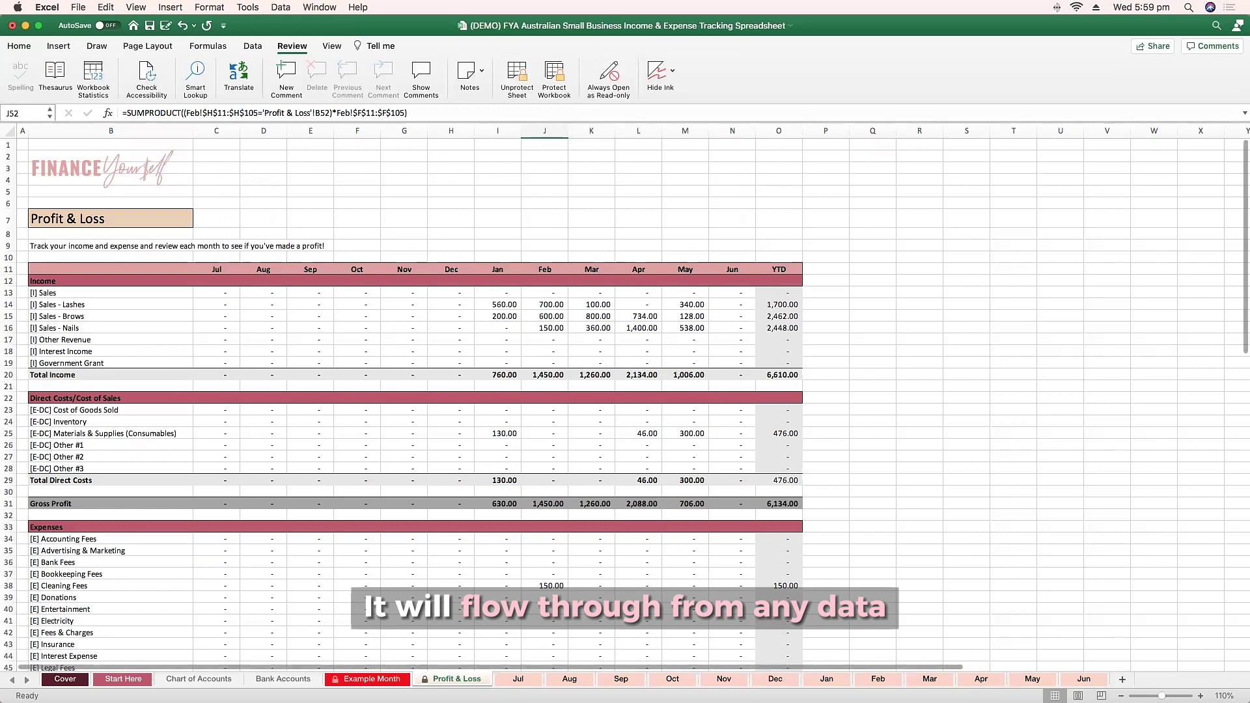
Step: View the Jul transaction sheet that feeds the report, and return to the Profit & Loss sheet
left_click(518, 679)
scroll(488, 560, "down", 3)
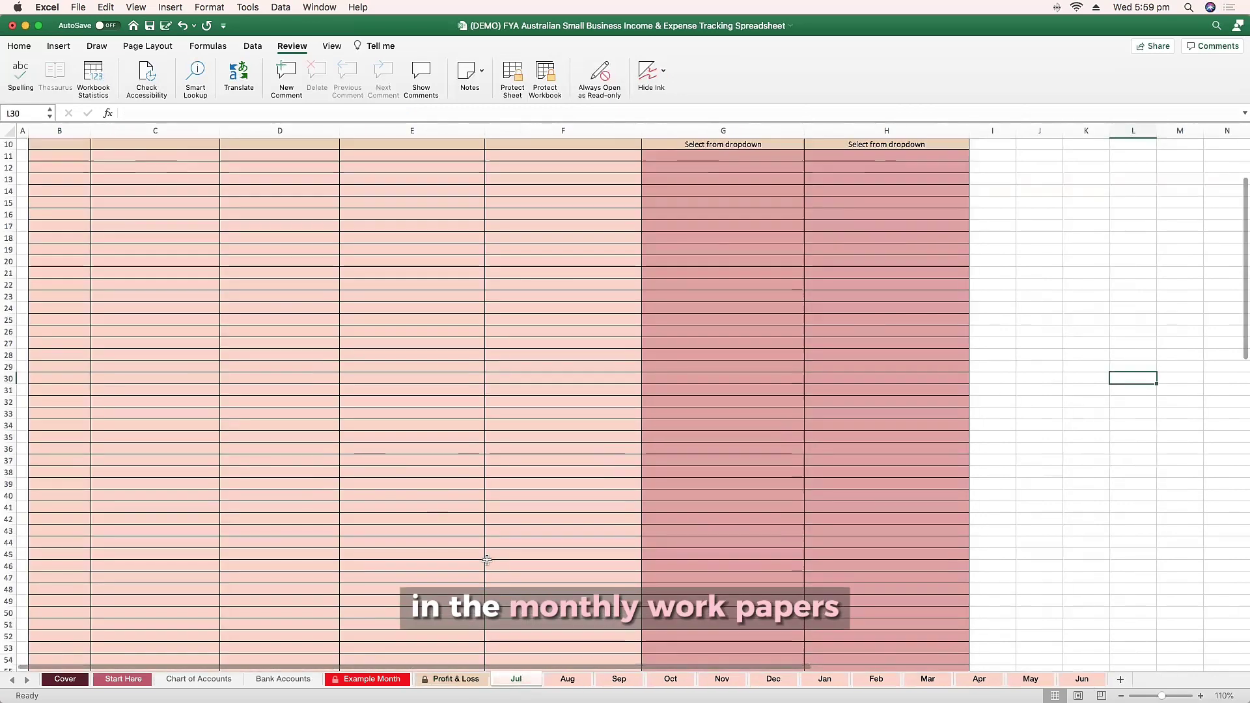
left_click(435, 684)
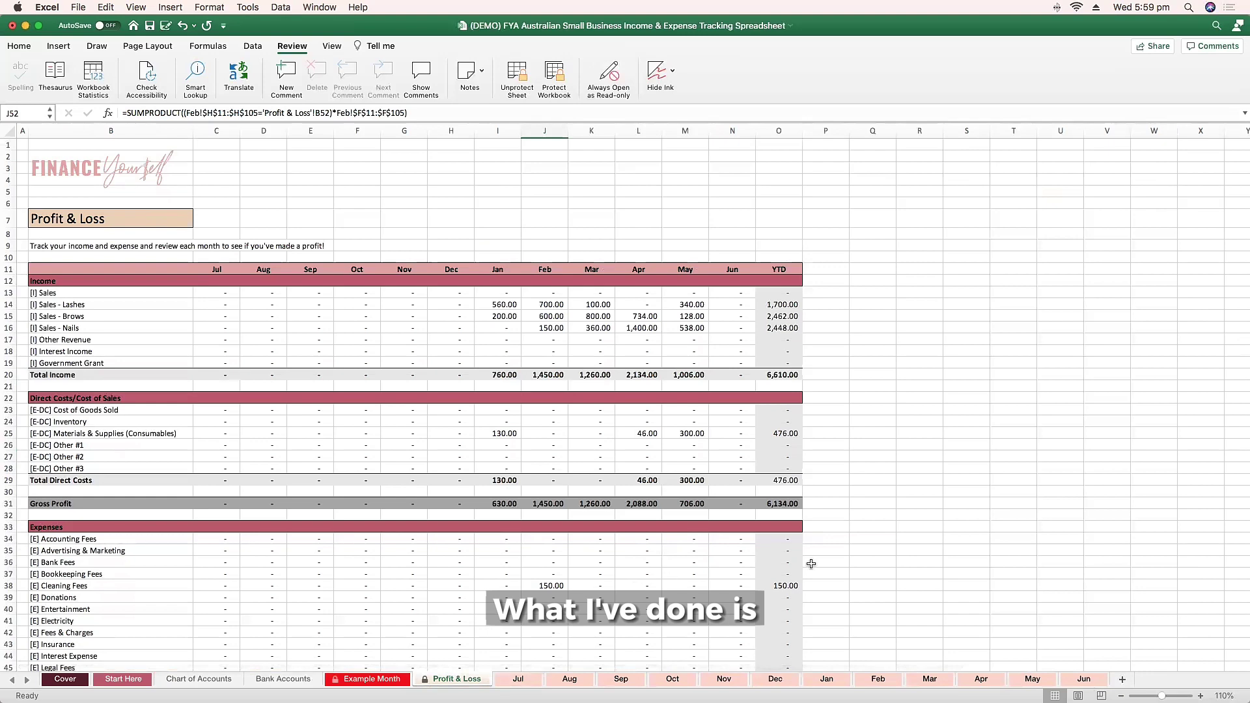
Step: Review the Profit & Loss from income down to the Non P&L Items, focusing on the months from January onwards
scroll(745, 563, "down", 10)
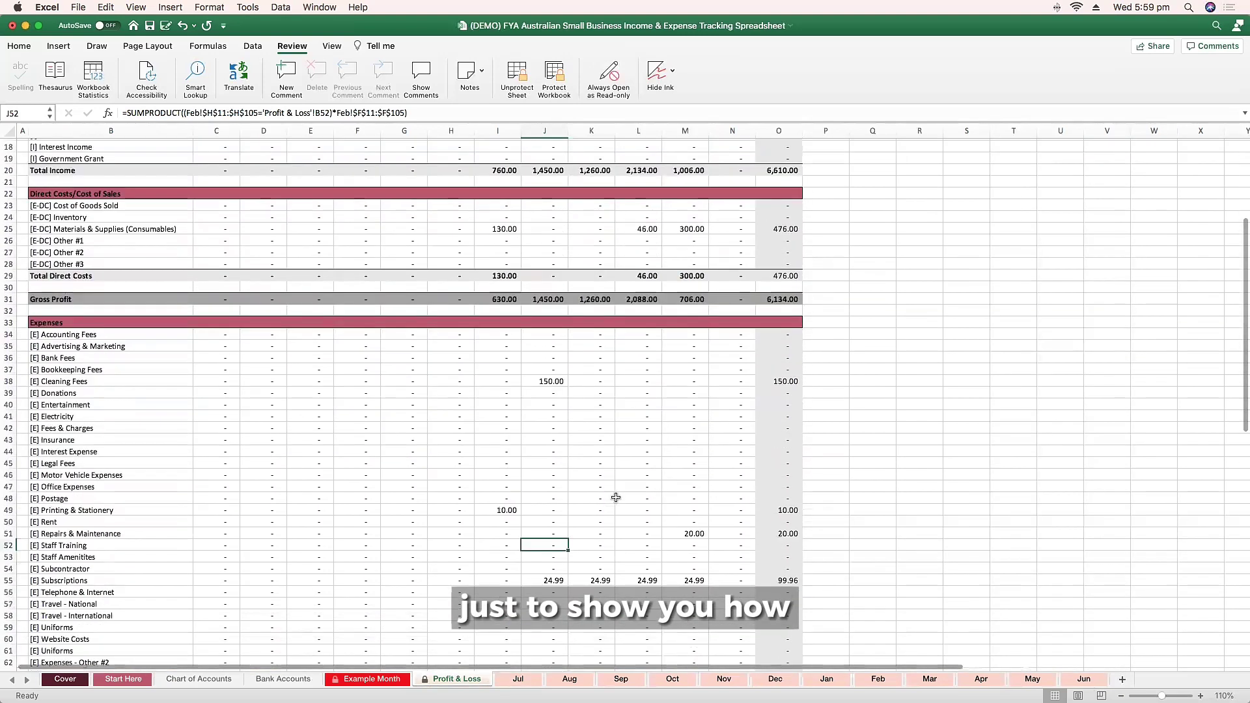
scroll(786, 507, "down", 10)
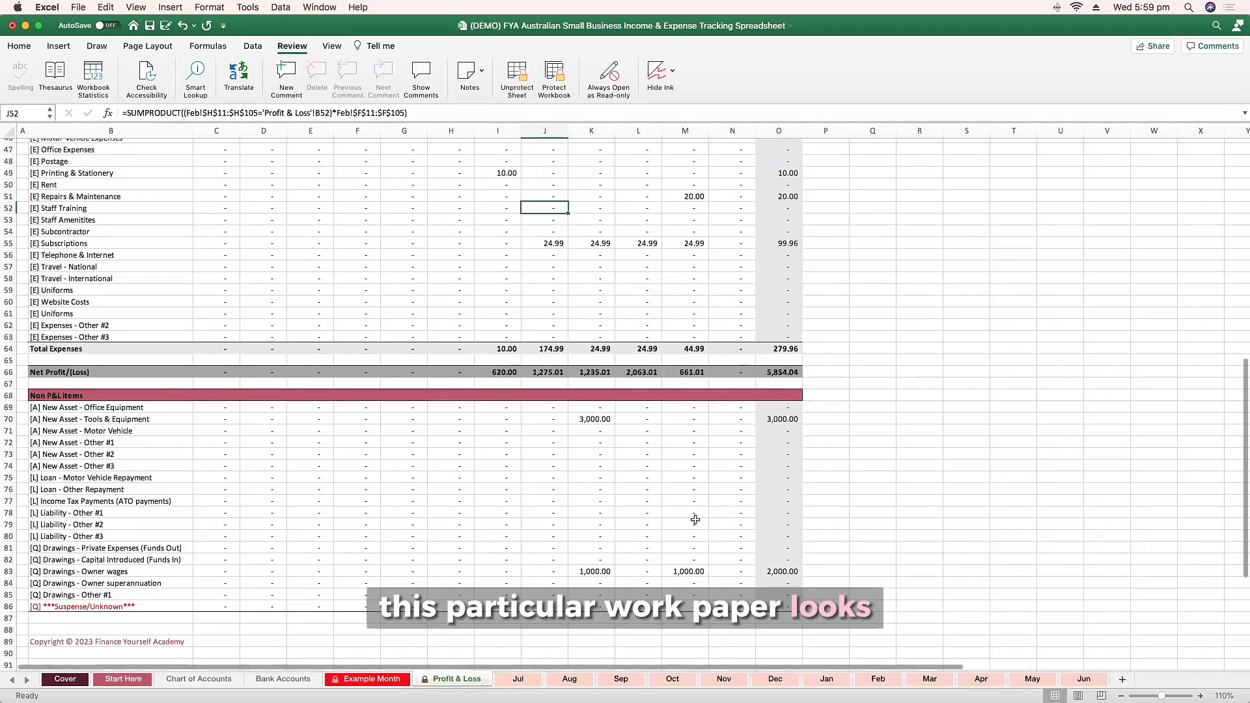
scroll(697, 514, "up", 20)
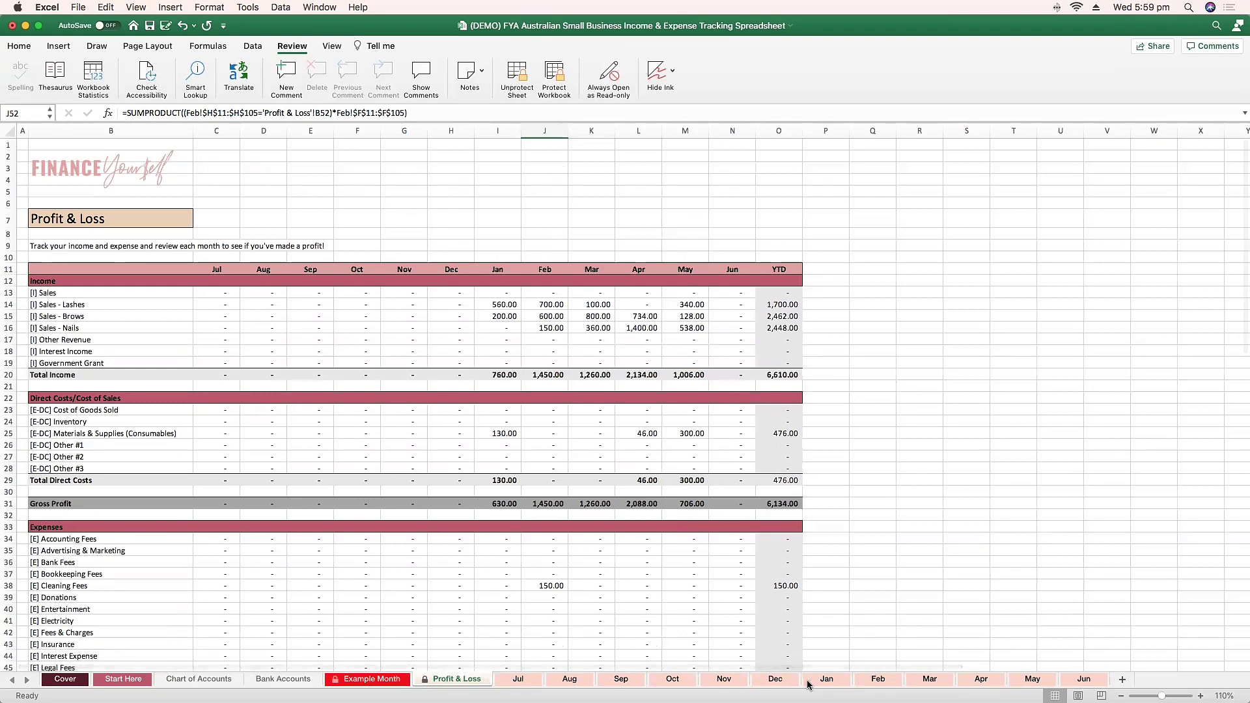
left_click_drag(498, 244, 498, 410)
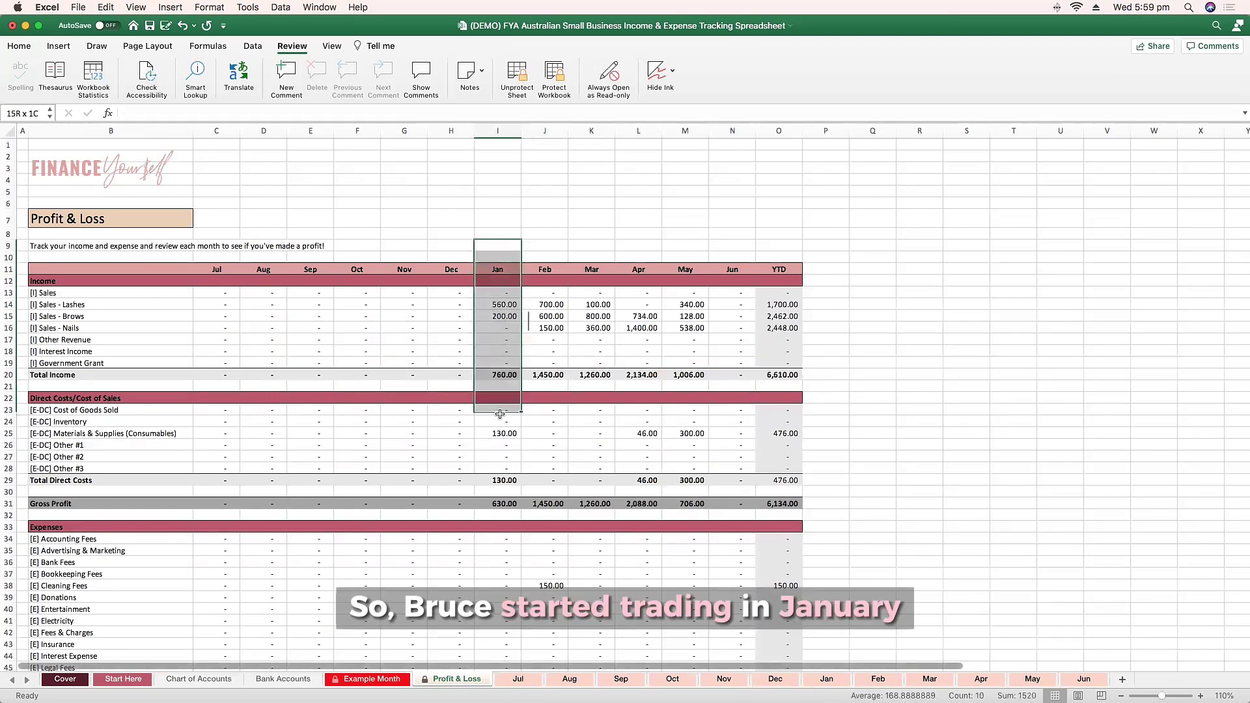
left_click(507, 215)
left_click_drag(498, 270, 671, 270)
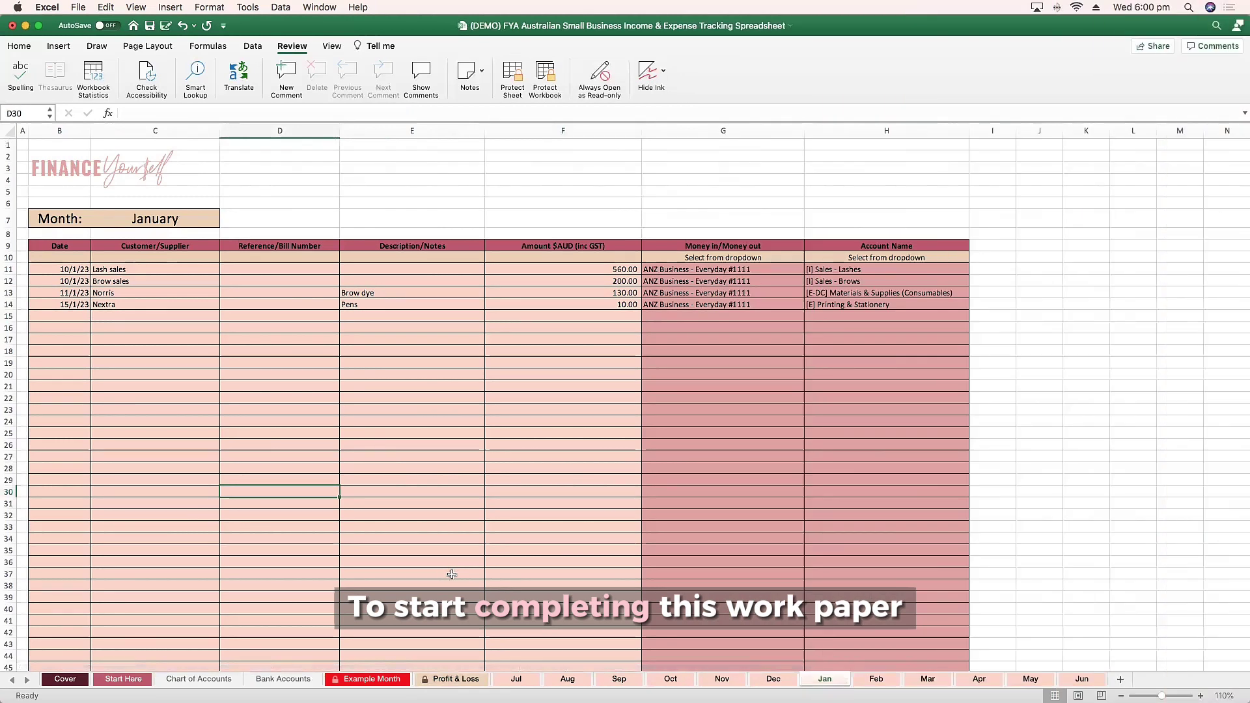
Step: Examine the January sheet's entry columns and its Customer/Supplier entries for lash sales, brow sales, Norris and Nextra
left_click_drag(47, 317, 542, 327)
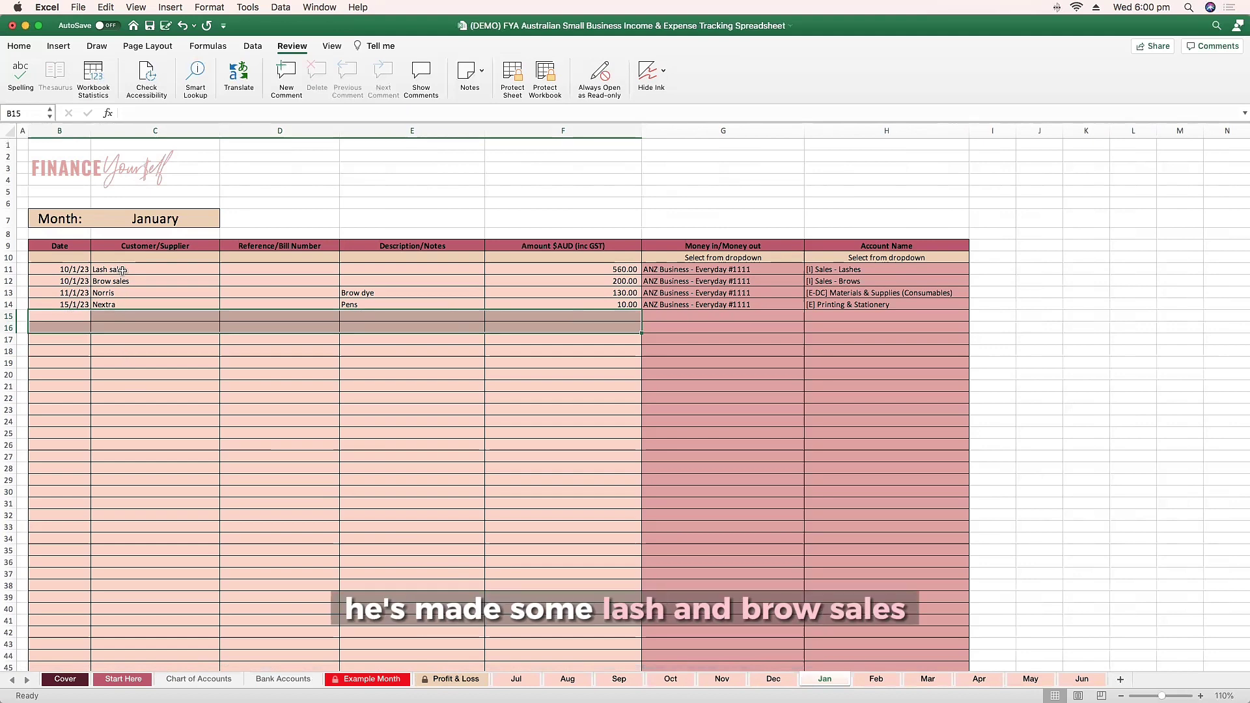
left_click_drag(122, 272, 127, 284)
left_click(168, 293)
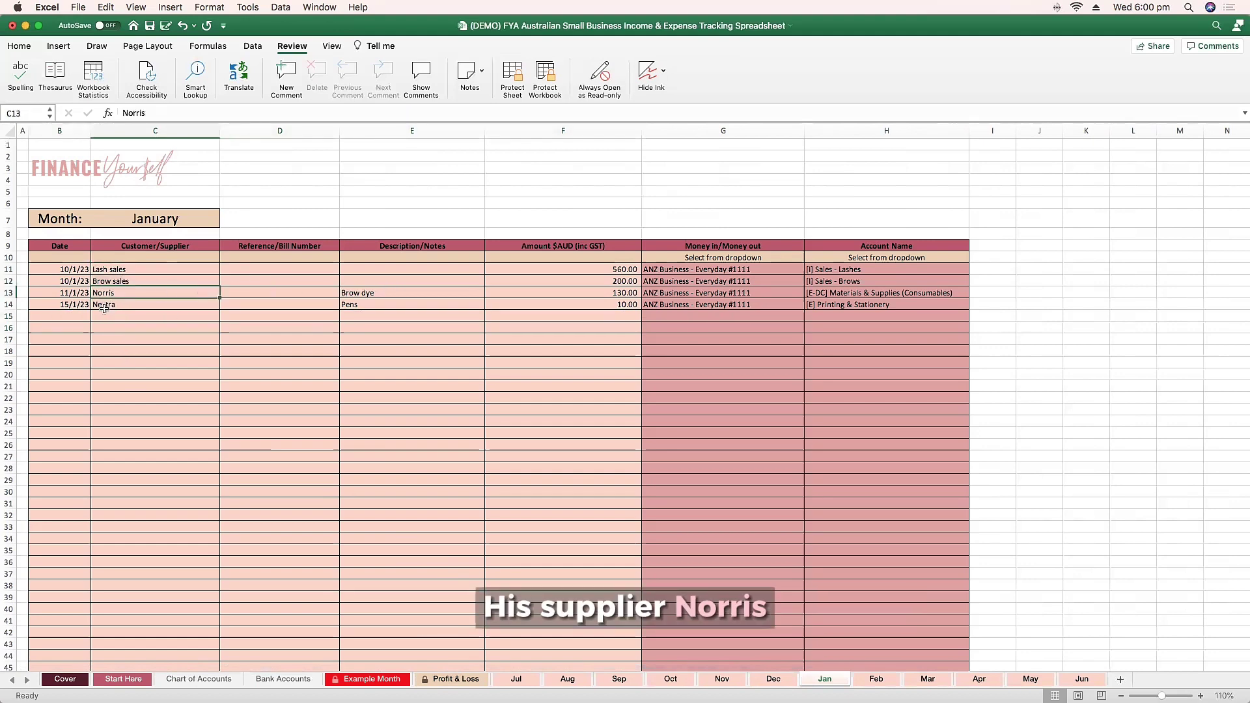
left_click(106, 306)
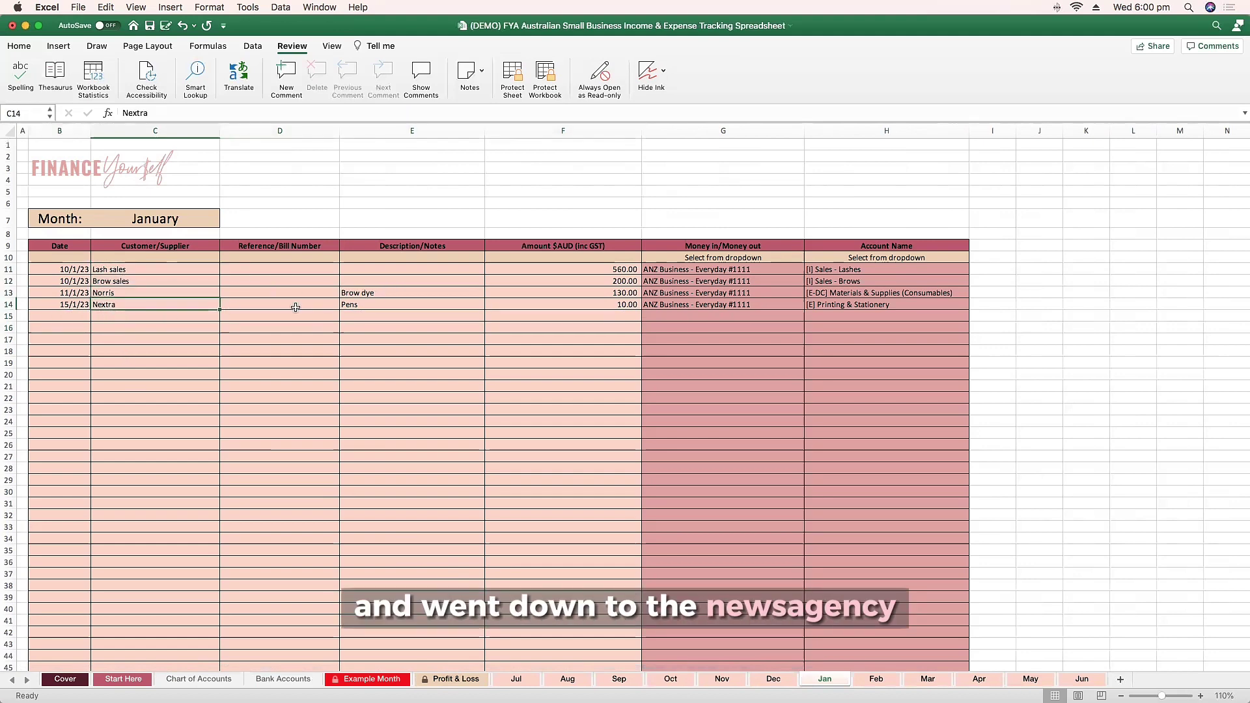
Step: Check the Nextra pens entry's description and amount, and the Money in/Money out and Account Name allocations for January
left_click(389, 306)
left_click(558, 303)
left_click(749, 305)
left_click_drag(749, 305, 749, 269)
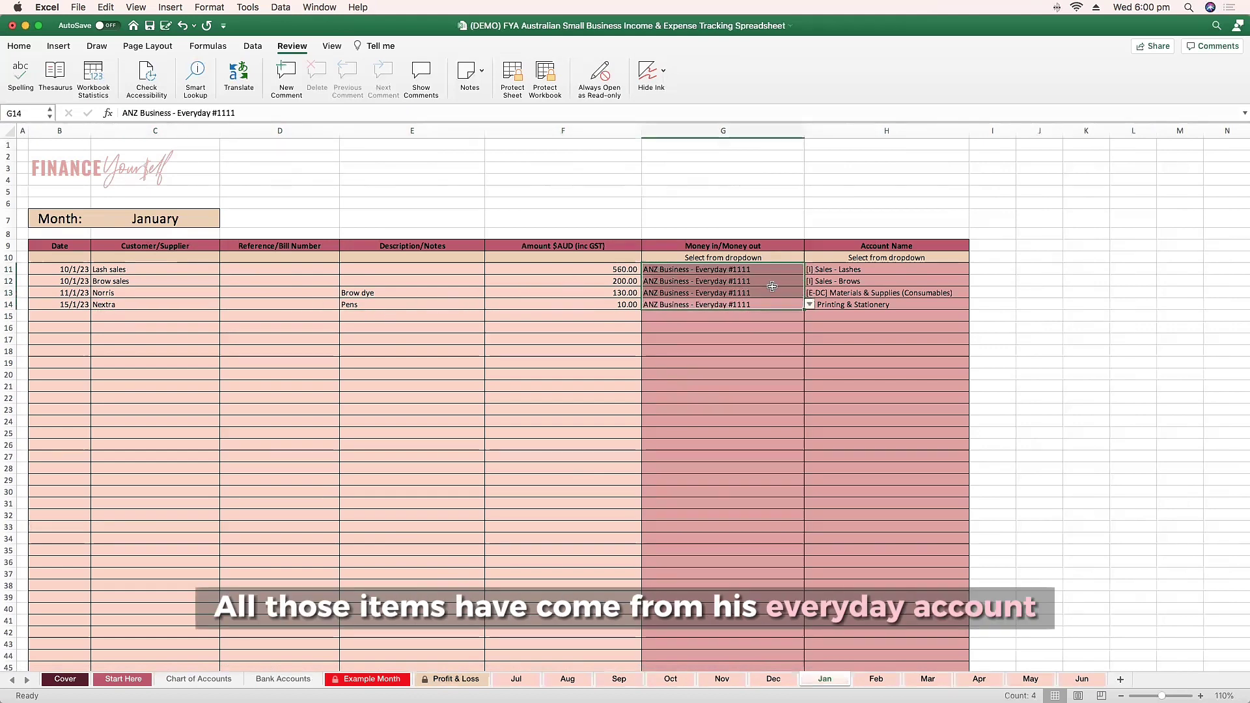
left_click(879, 306)
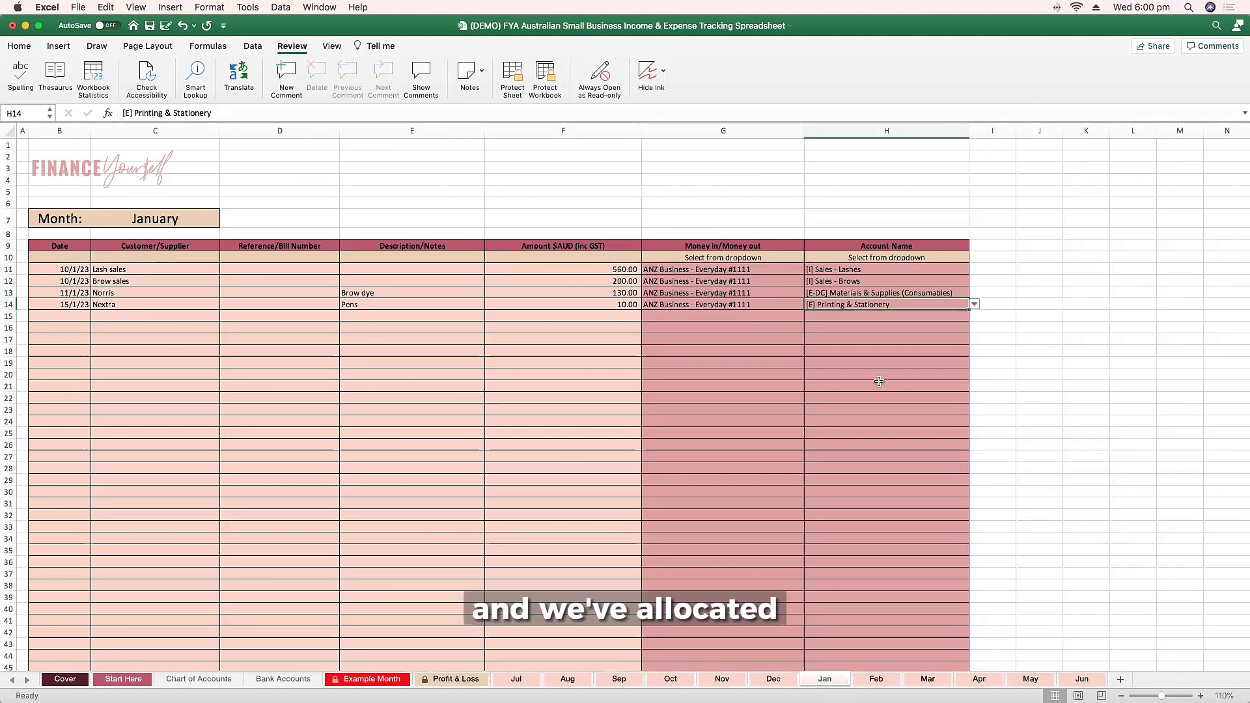
left_click_drag(851, 266, 860, 304)
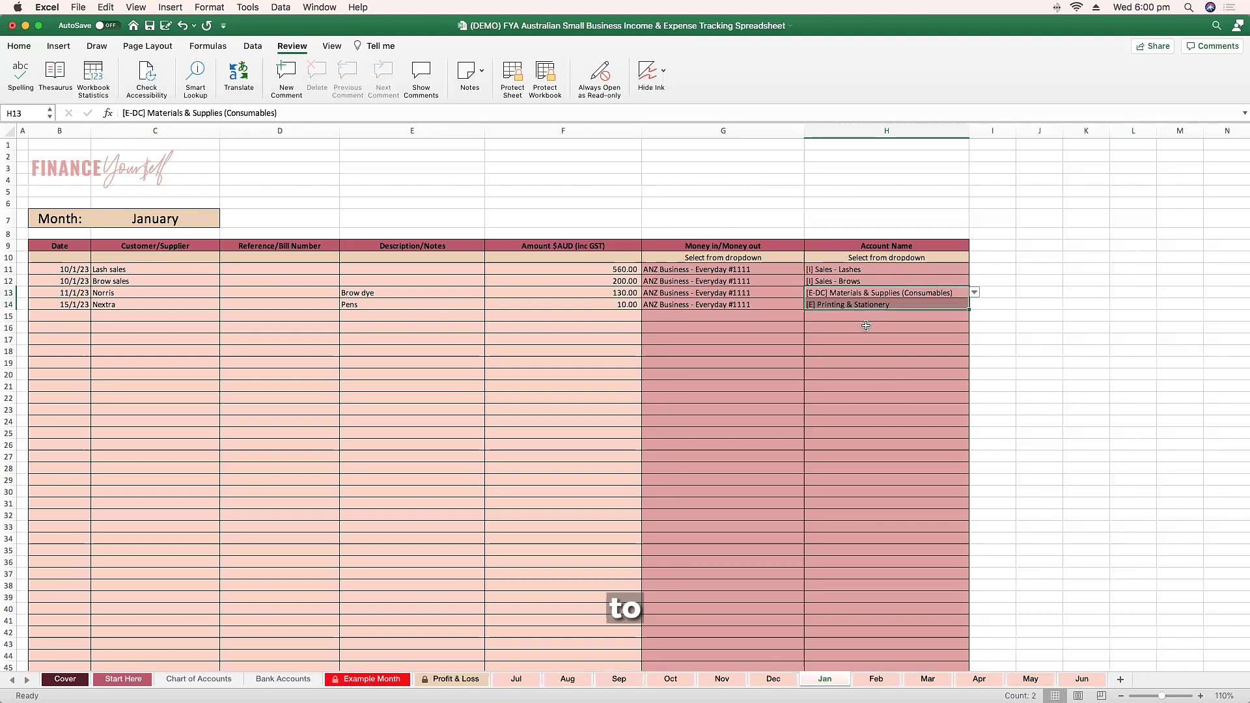
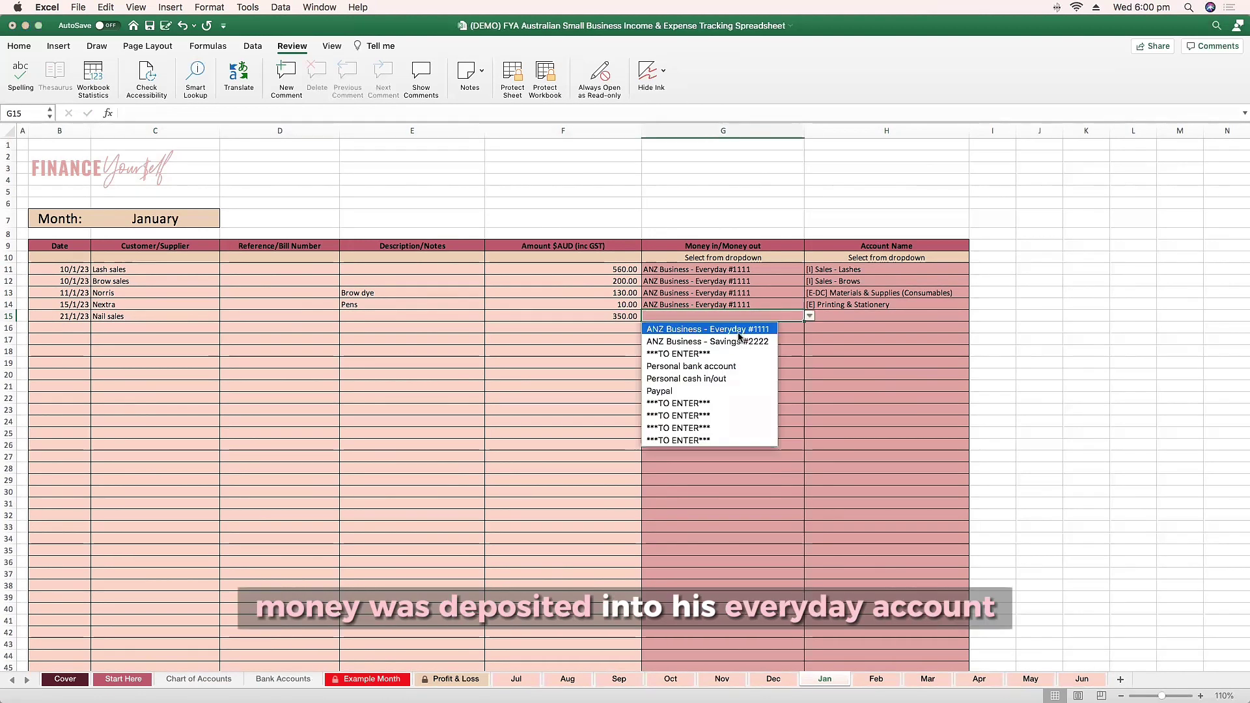
Step: Allocate the 21/1/23 nail sales entry to the ANZ Business - Everyday account and the account name [I] Sales - Nails
left_click(739, 328)
left_click(926, 320)
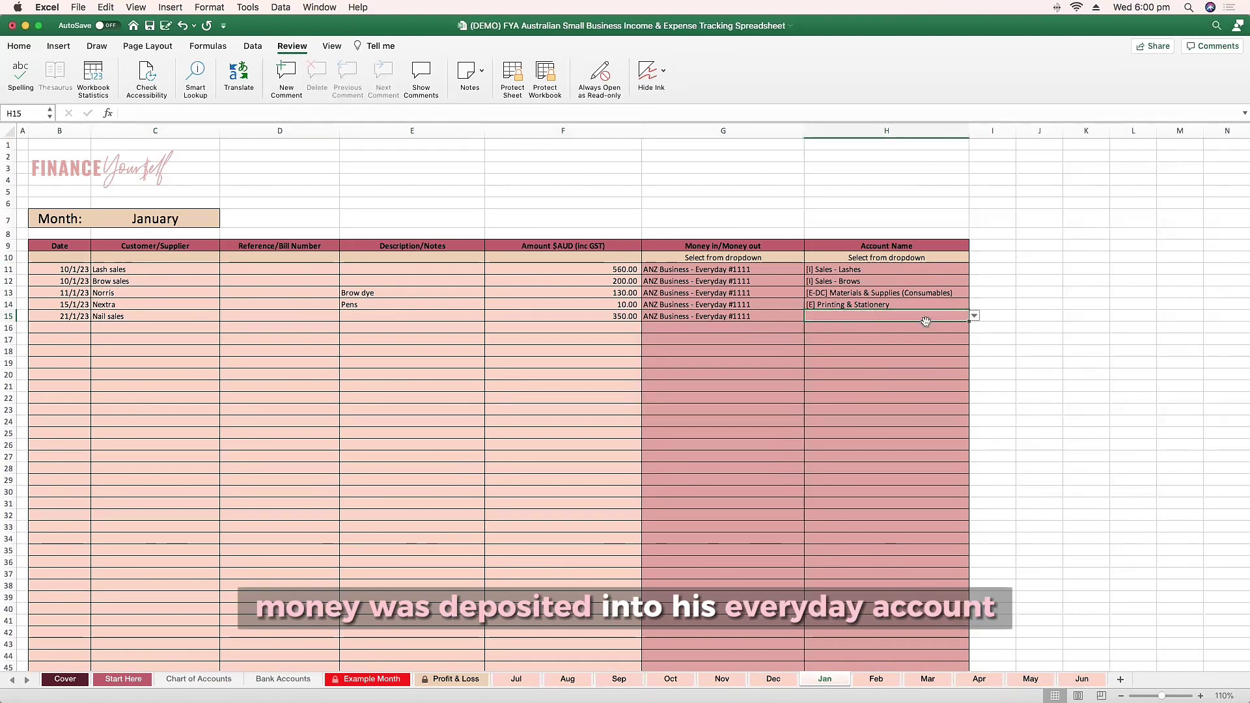
left_click(974, 316)
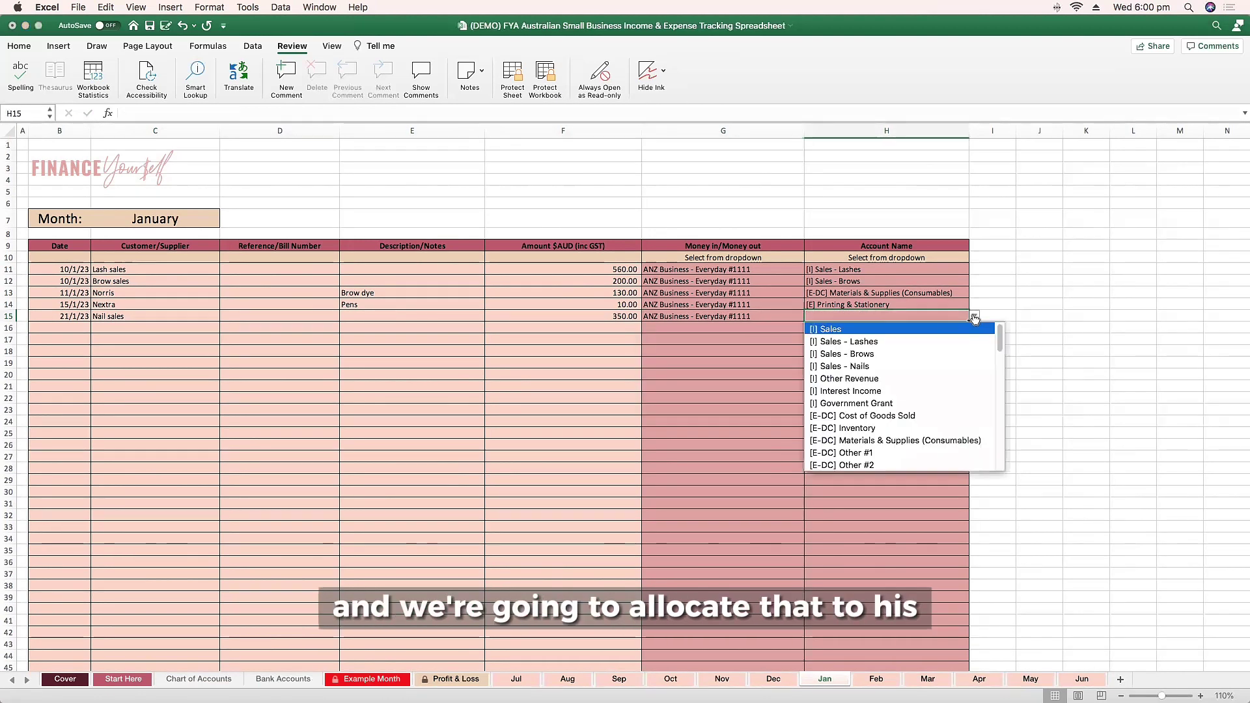
left_click(861, 369)
left_click(1028, 361)
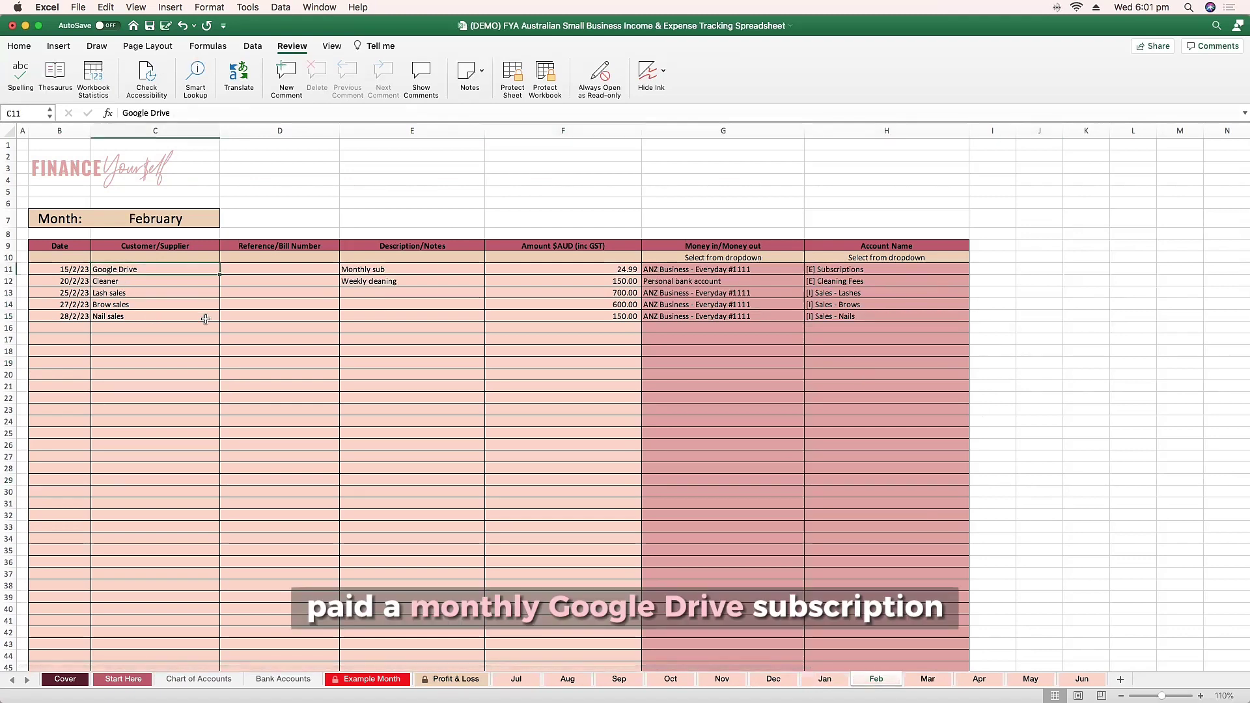
Step: Review February's cleaner and lash, brow and nail sales entries, including the cleaner's payment from the personal bank account
left_click(159, 282)
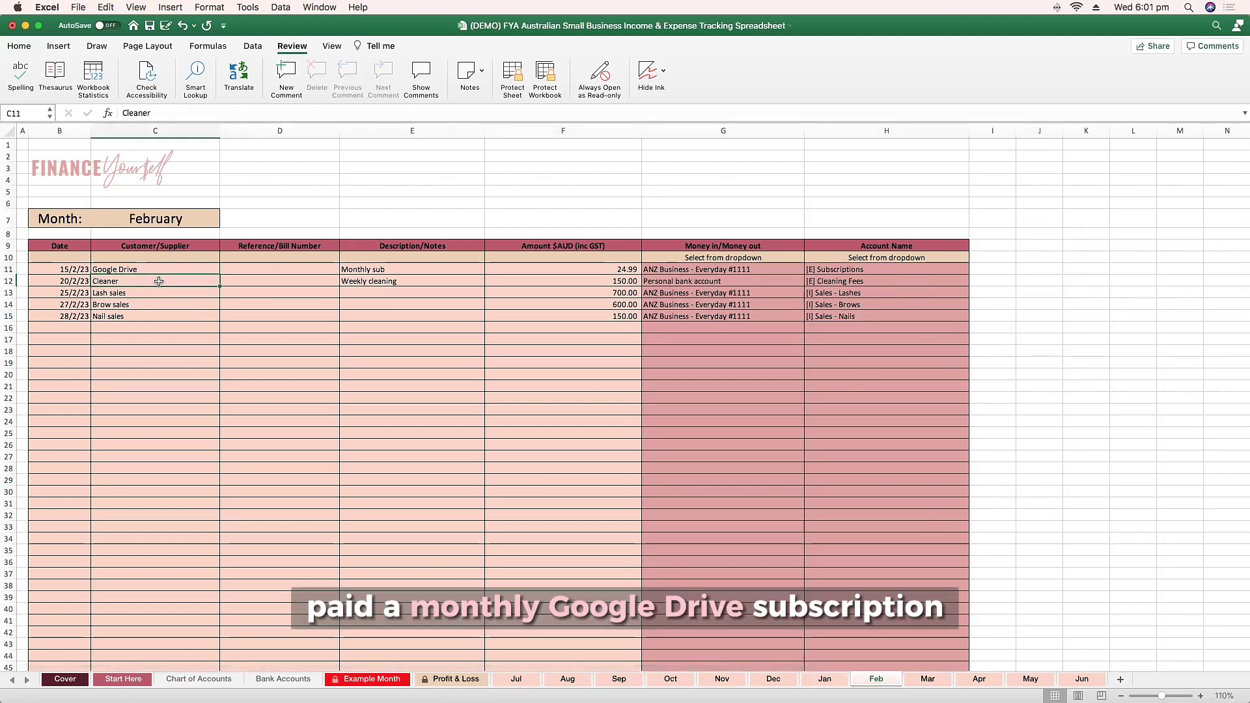
left_click_drag(183, 294, 176, 317)
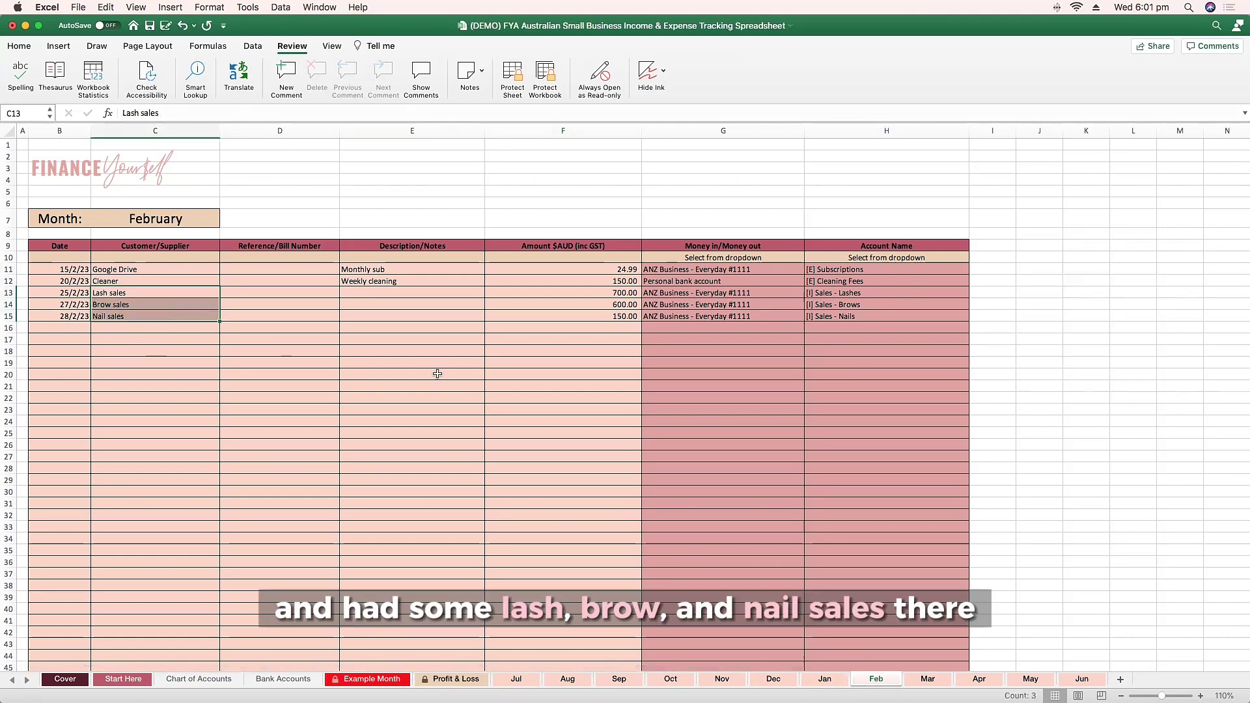
left_click(250, 352)
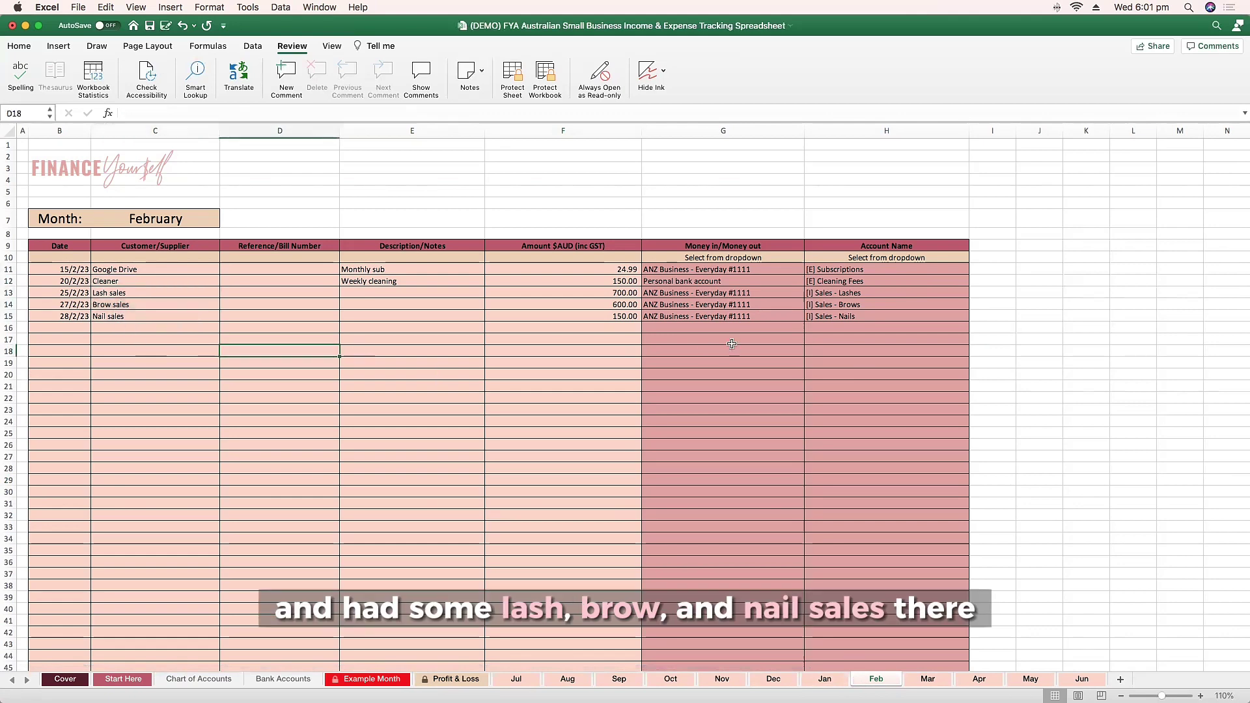
left_click(683, 281)
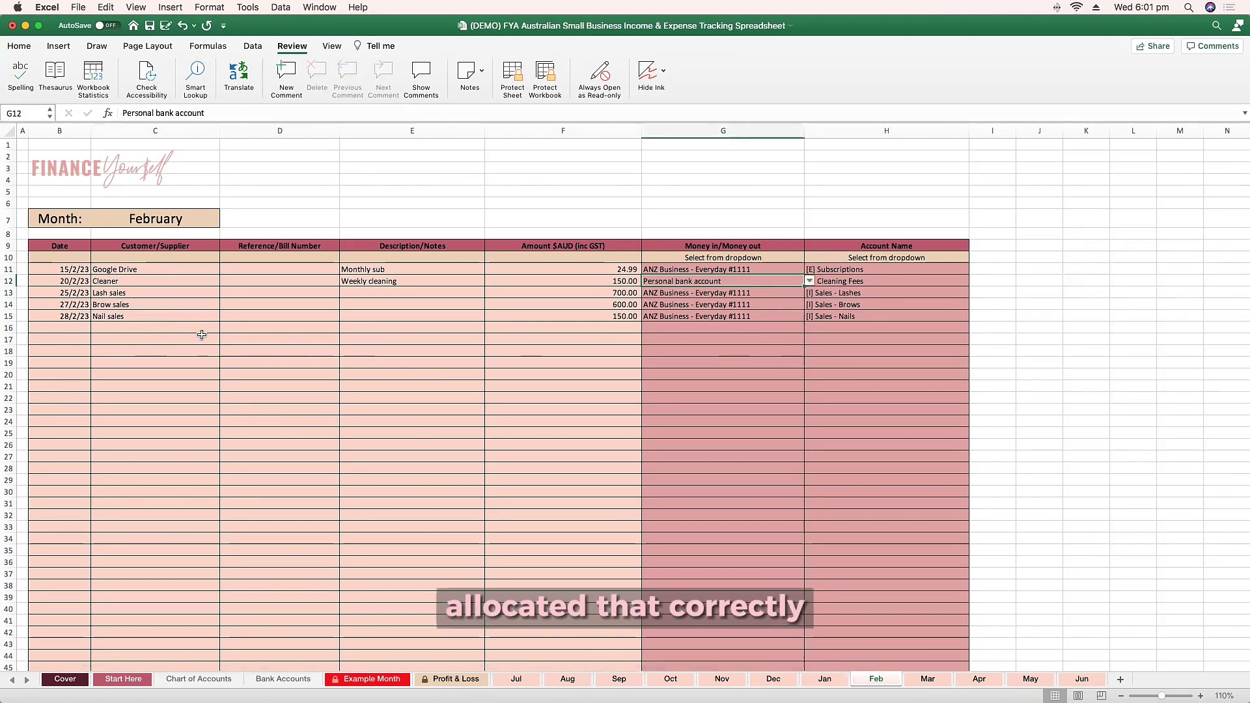
Step: Add a February entry dated 28/2/23 for the supplier Sunshine Design in the first empty row
left_click(69, 327)
type("28")
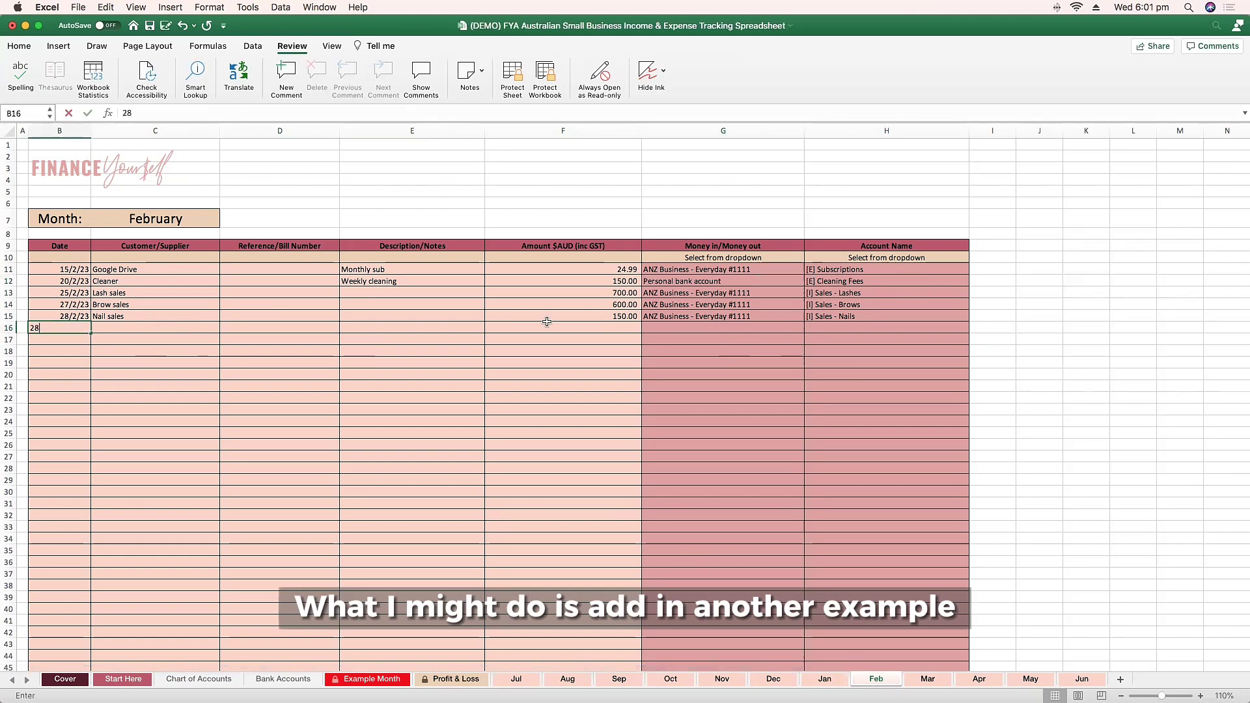
type("/2/23")
key("Tab")
type("Sunshine Design")
key("Tab")
key("Tab")
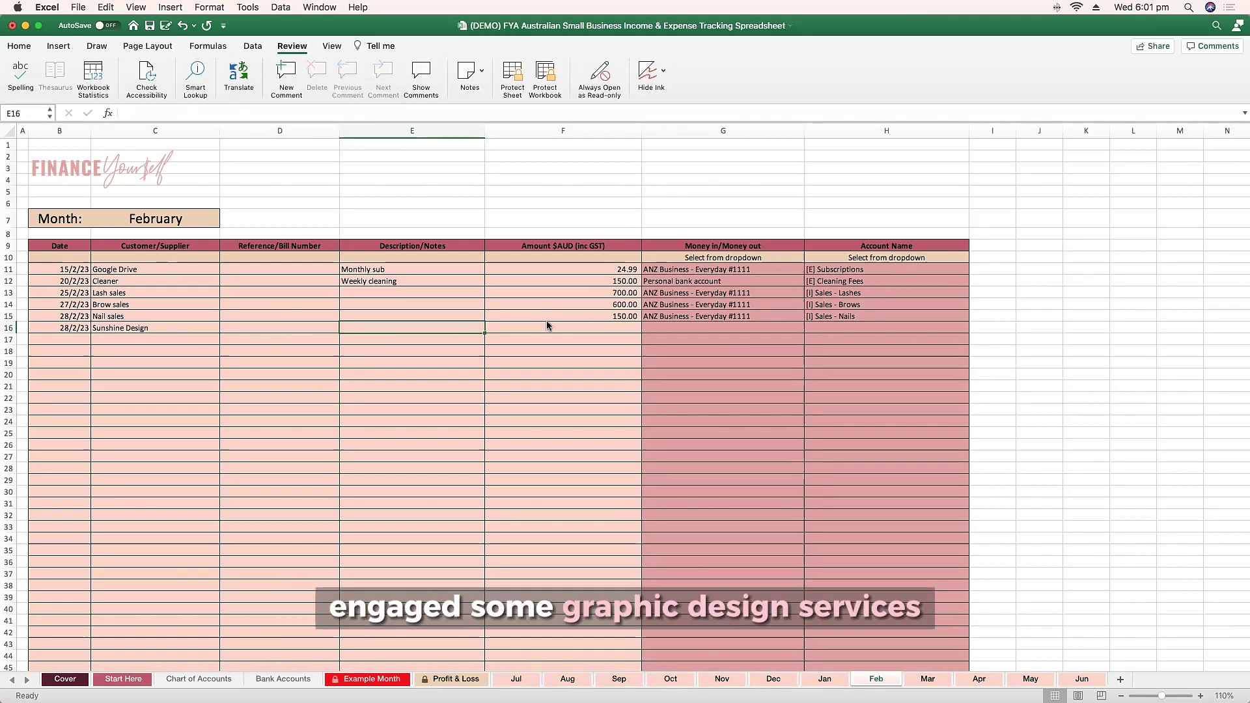
Step: Describe the Sunshine Design entry as "Graphic design business card" and set its amount to 350
type("Graoh")
key("BackSpace")
key("BackSpace")
type("phic design business card")
key("Tab")
type("350")
key("Tab")
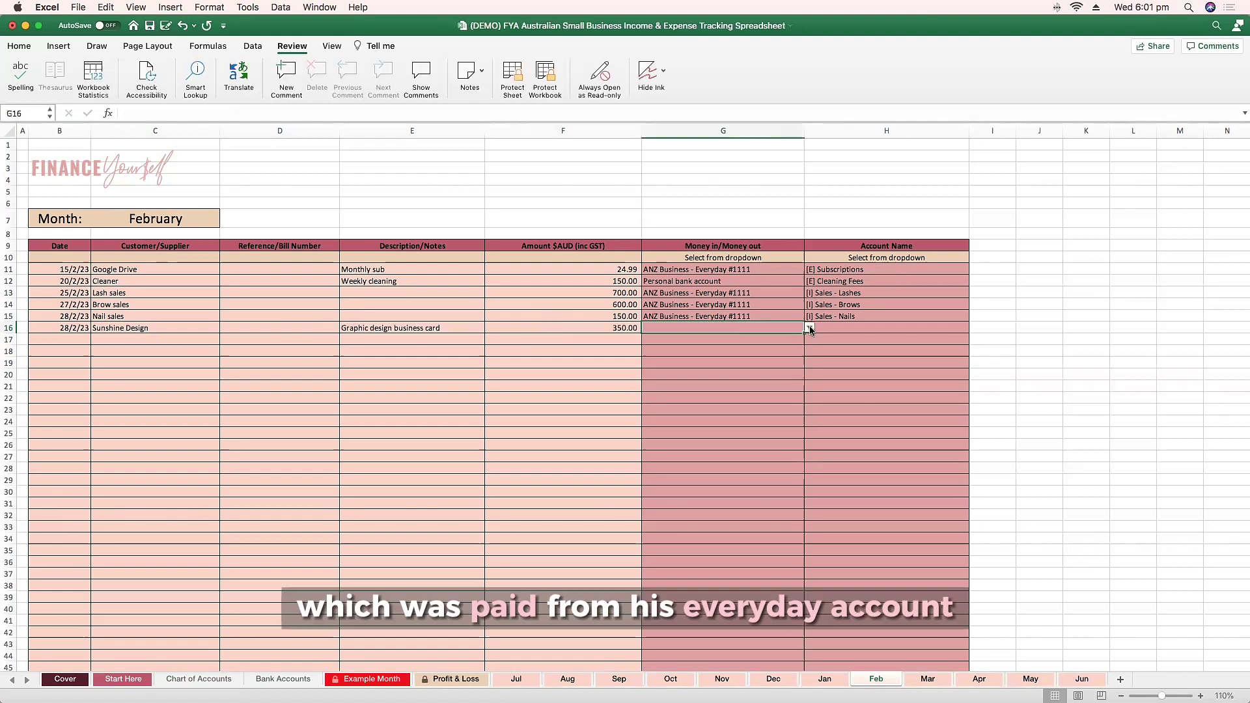
Step: Allocate the Sunshine Design entry to the ANZ Business - Everyday account and the account name [E] Advertising & Marketing
left_click(809, 327)
left_click(723, 345)
left_click(855, 326)
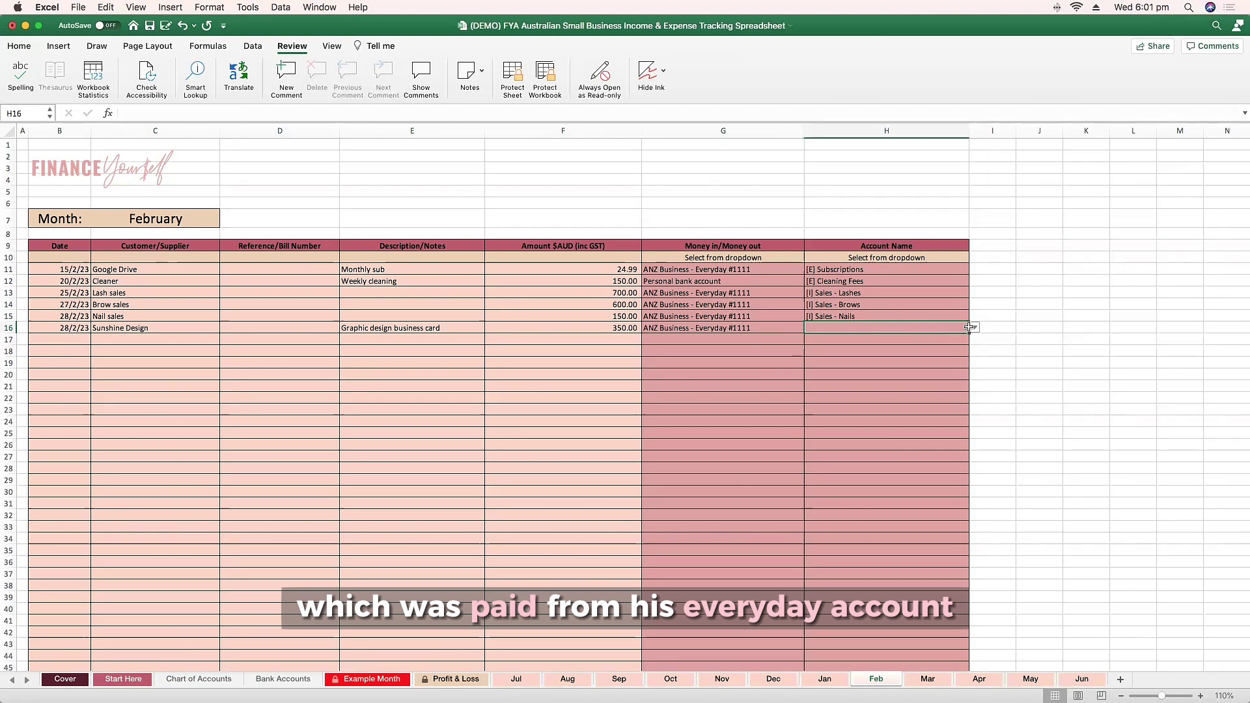
left_click(974, 328)
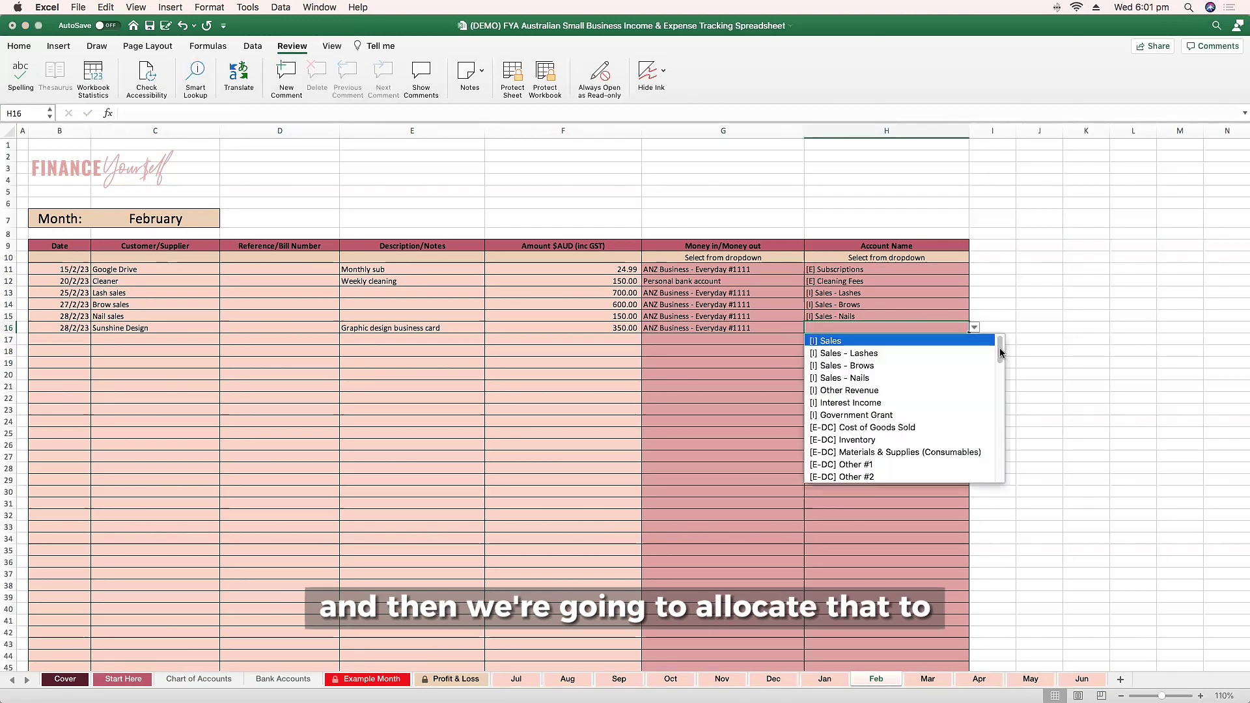
left_click_drag(999, 349, 999, 373)
left_click(924, 384)
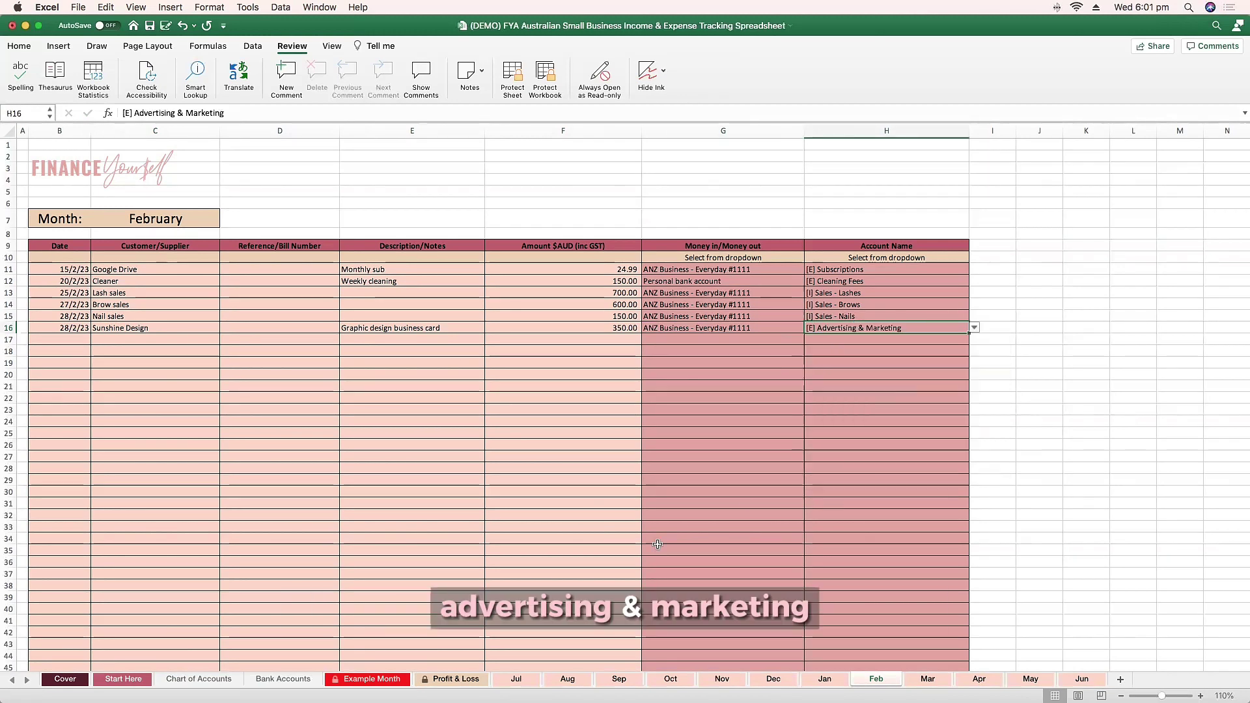
Step: Review March's ABC Beauty Equipment entry for the new lash bed, including its amount and account name allocation
left_click(915, 681)
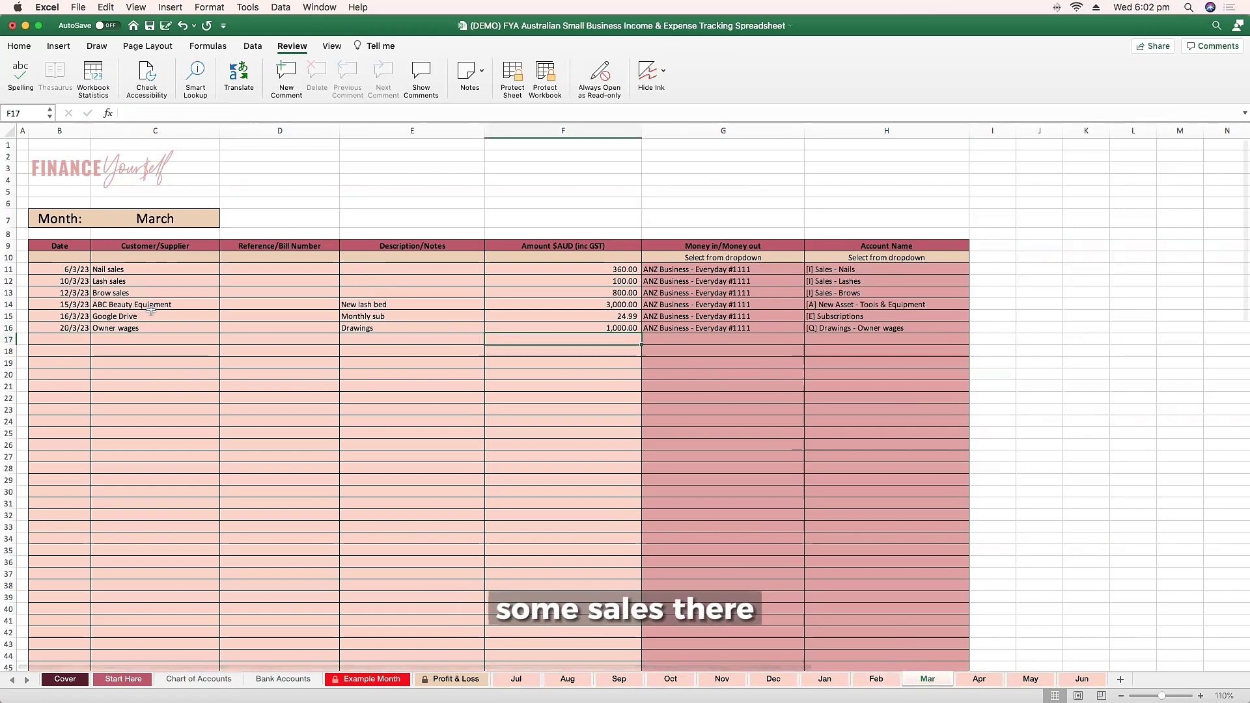
left_click_drag(151, 306, 567, 305)
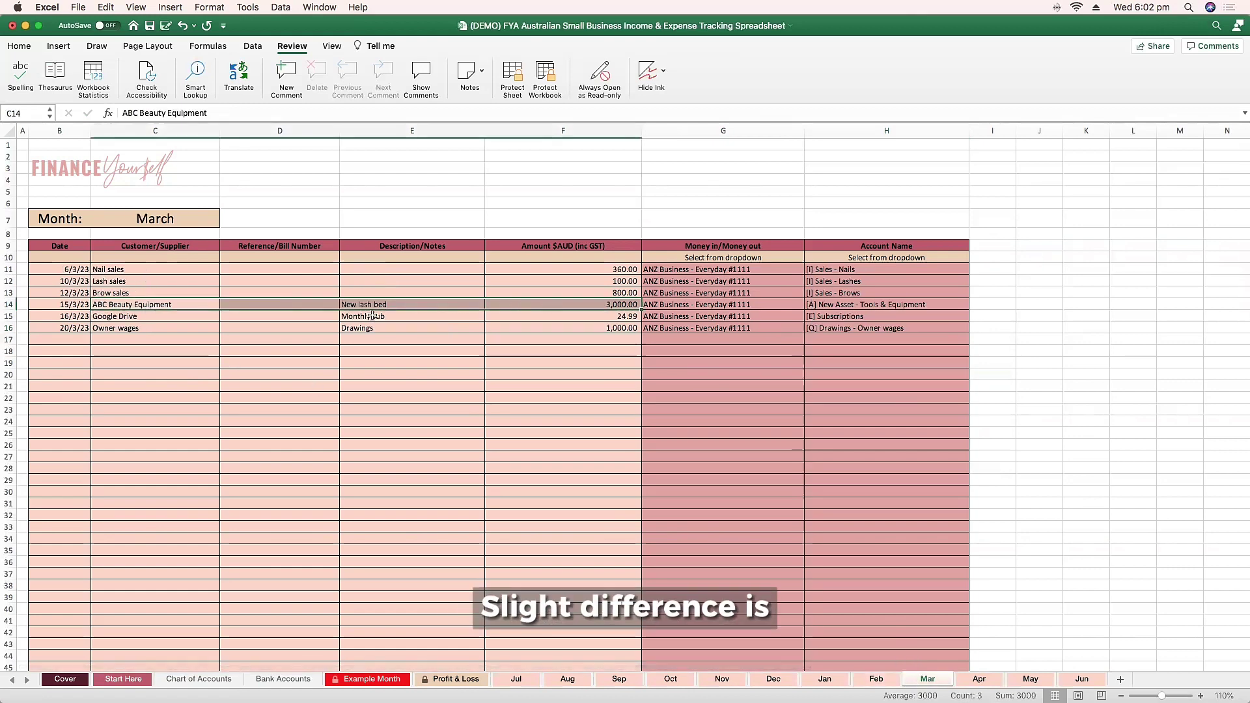
left_click(408, 306)
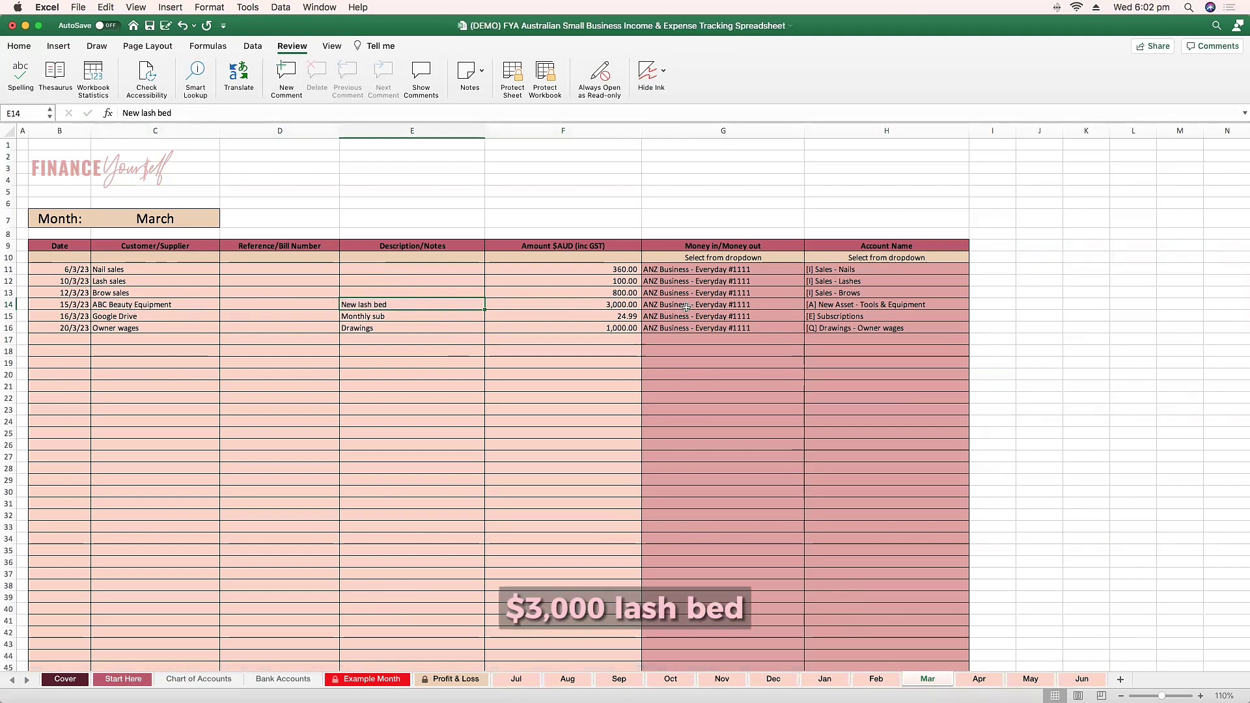
left_click(944, 306)
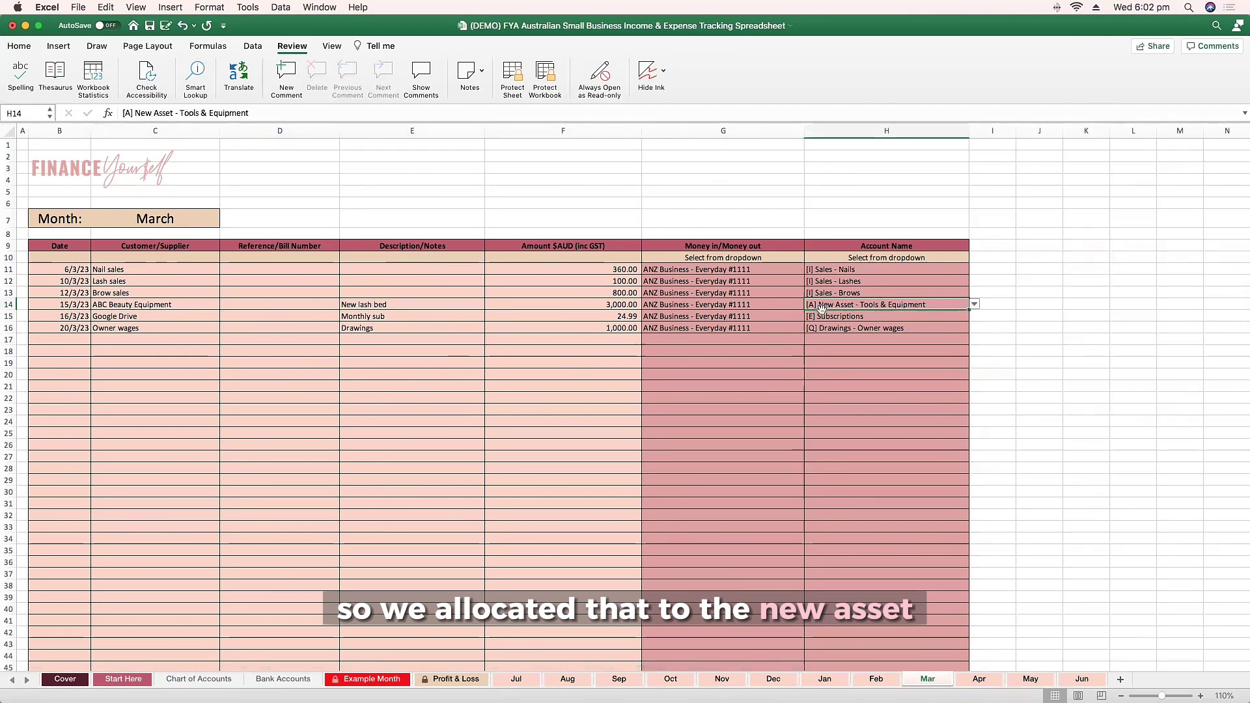
Step: Check March's owner wages entry, covering its drawings description, amount and account name allocation
left_click(169, 327)
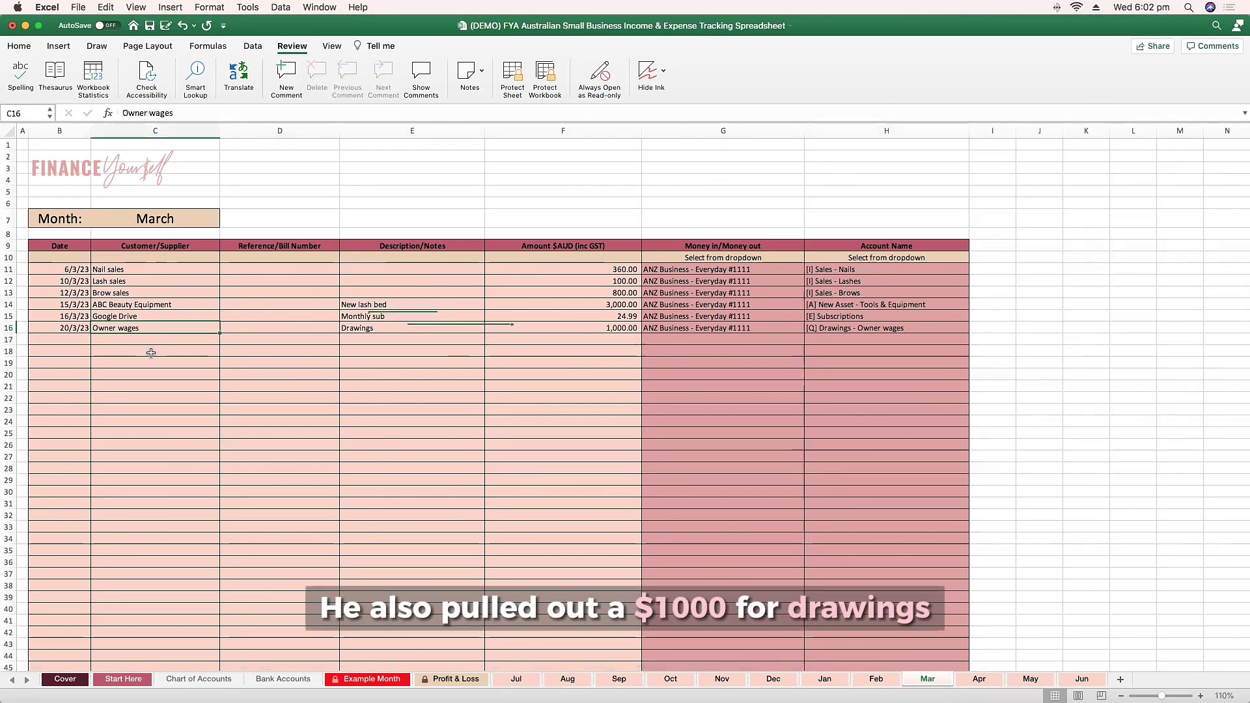
left_click(456, 329)
left_click(612, 328)
left_click(418, 330)
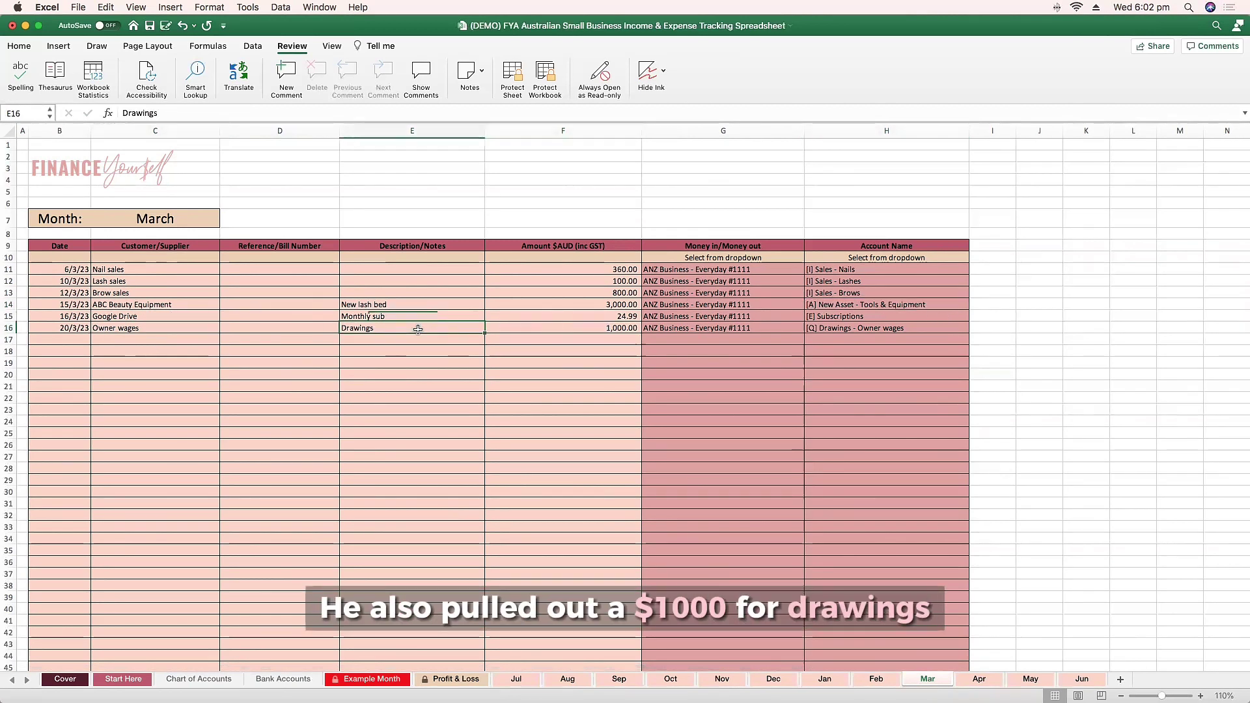
left_click(951, 329)
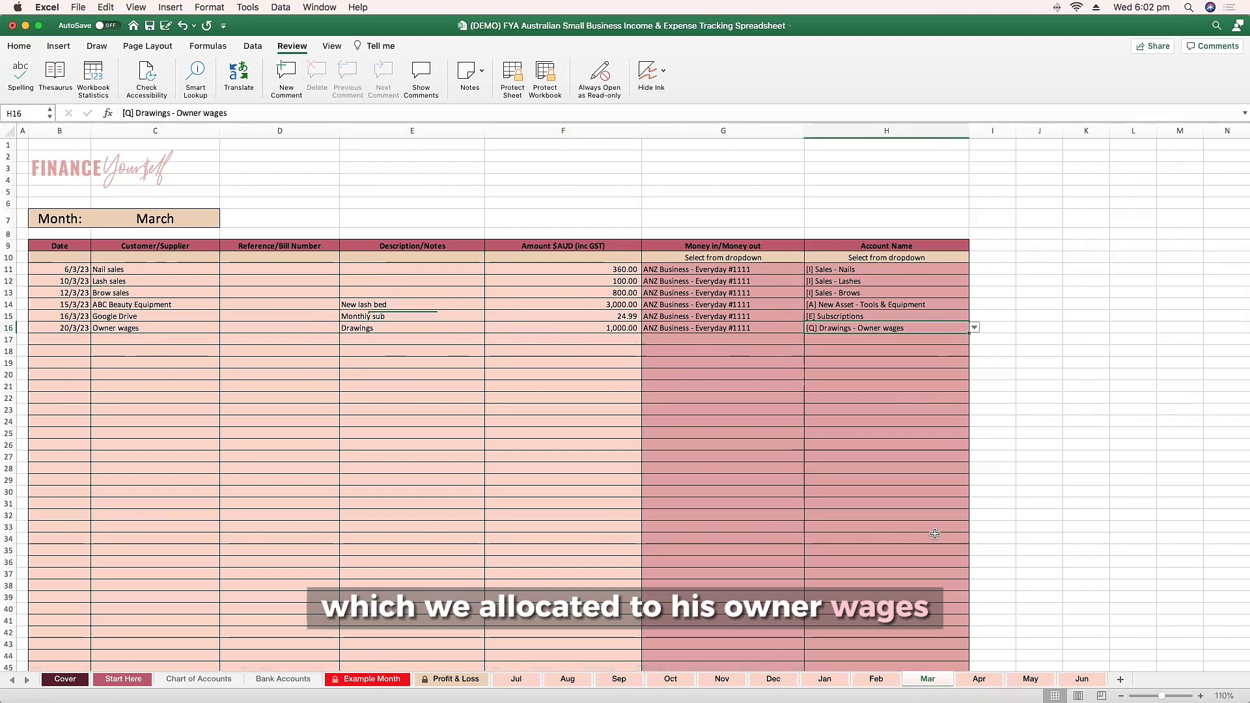
Step: Review April's nail, lash and brow sales together with the Norris and Google Drive entries
left_click(980, 679)
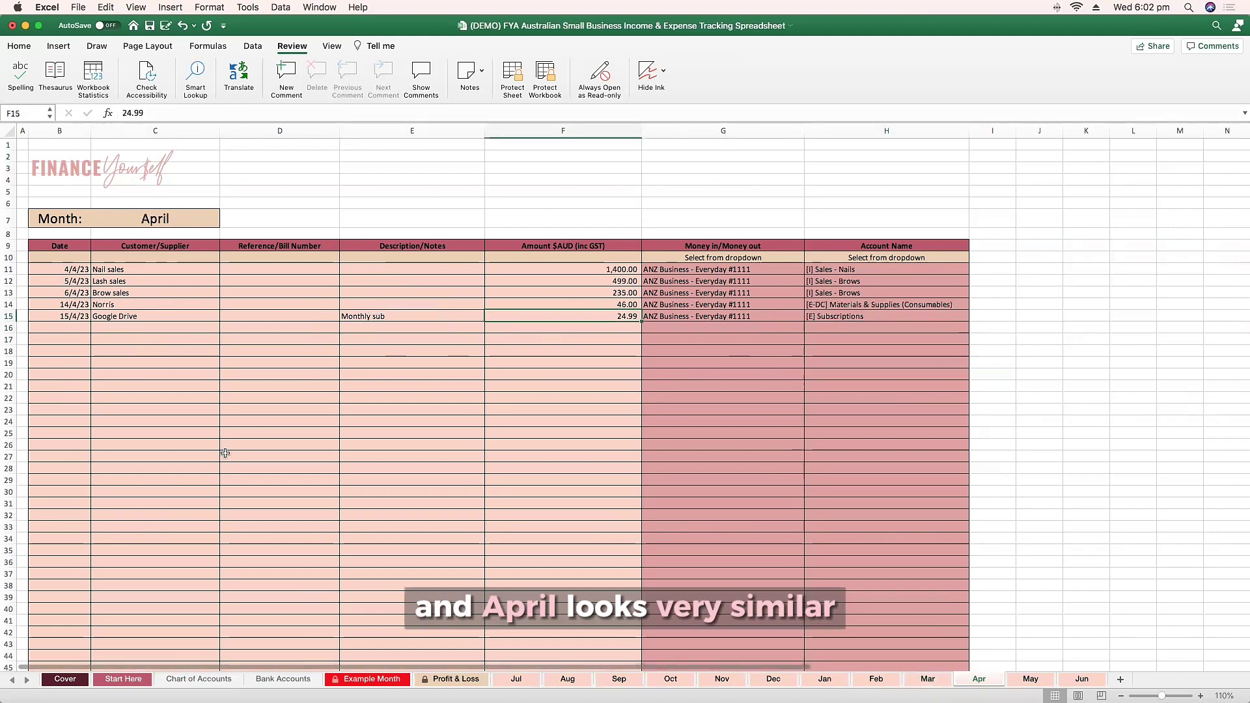
left_click_drag(155, 274, 160, 294)
left_click(160, 304)
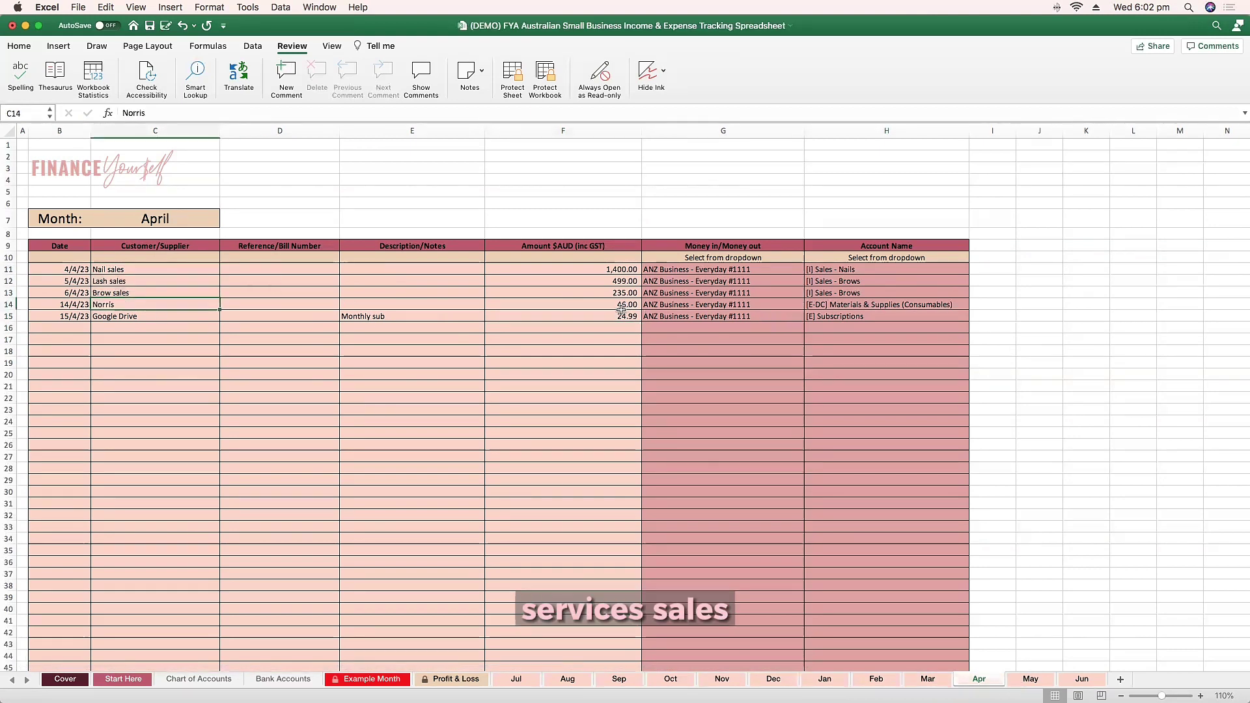
key("Right")
key("Right")
key("Right")
left_click(193, 315)
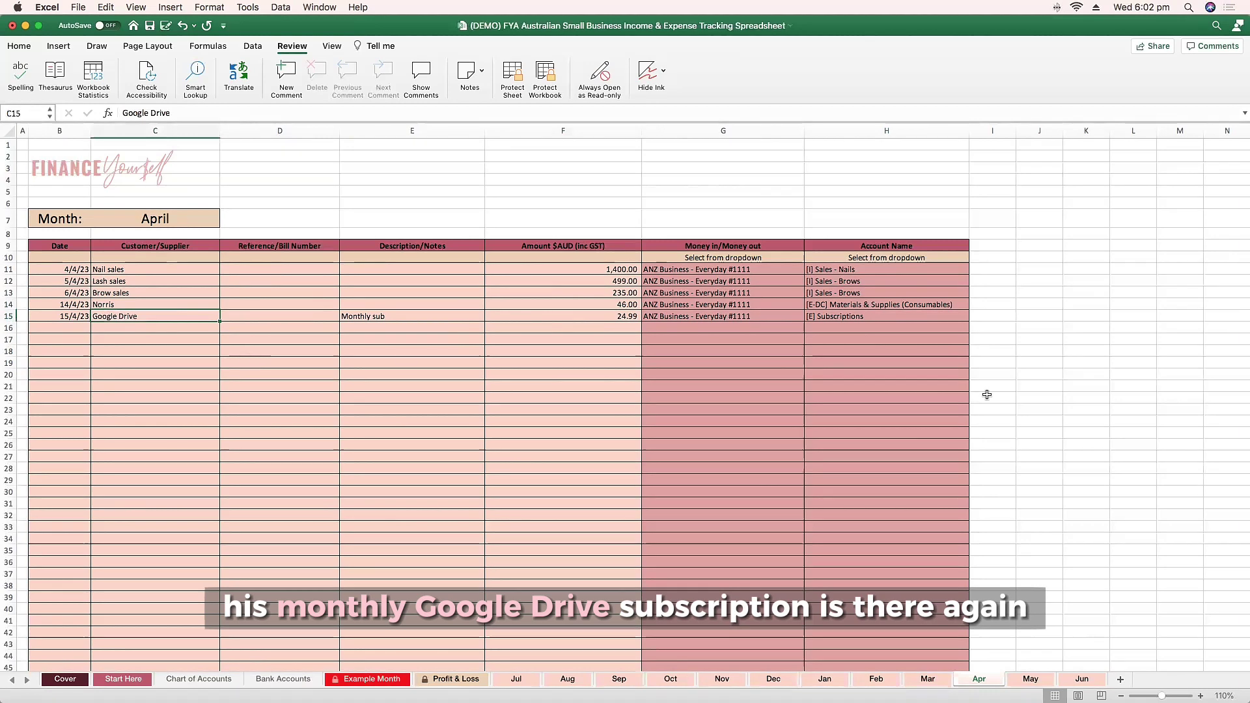
Step: Examine the Profit & Loss sheet's monthly and year-to-date income, direct costs and overhead expenses
left_click(456, 679)
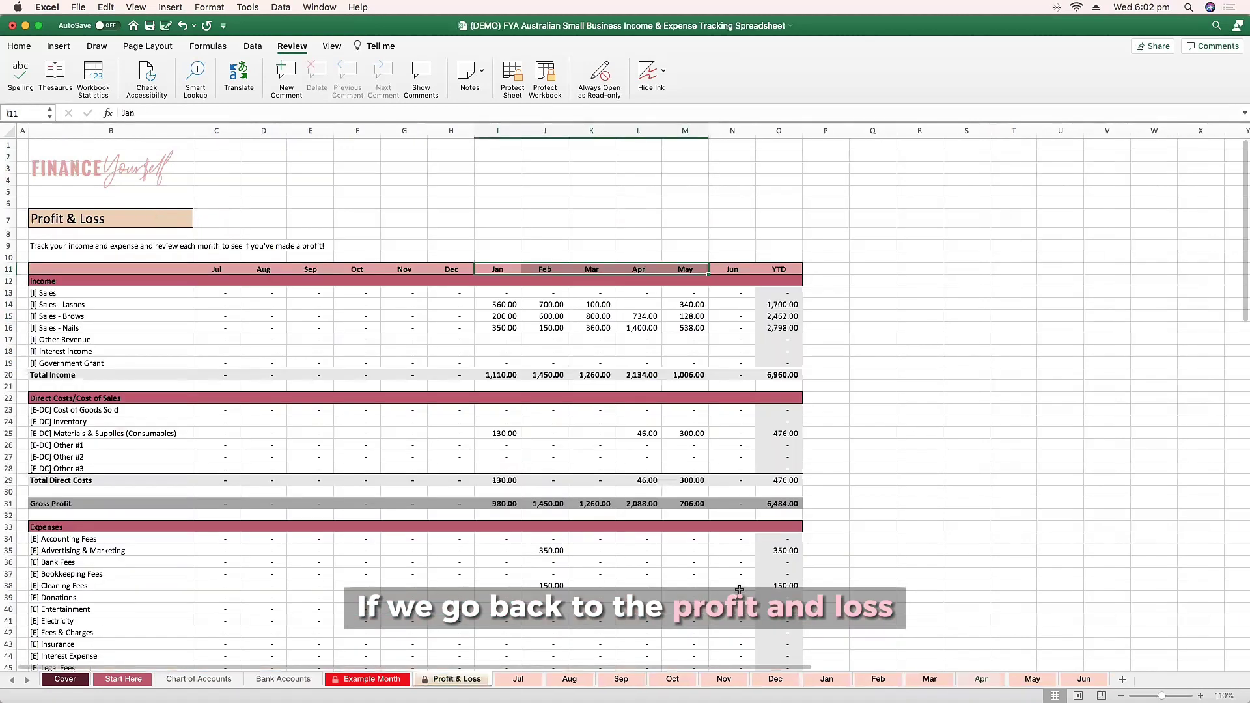
left_click(504, 321)
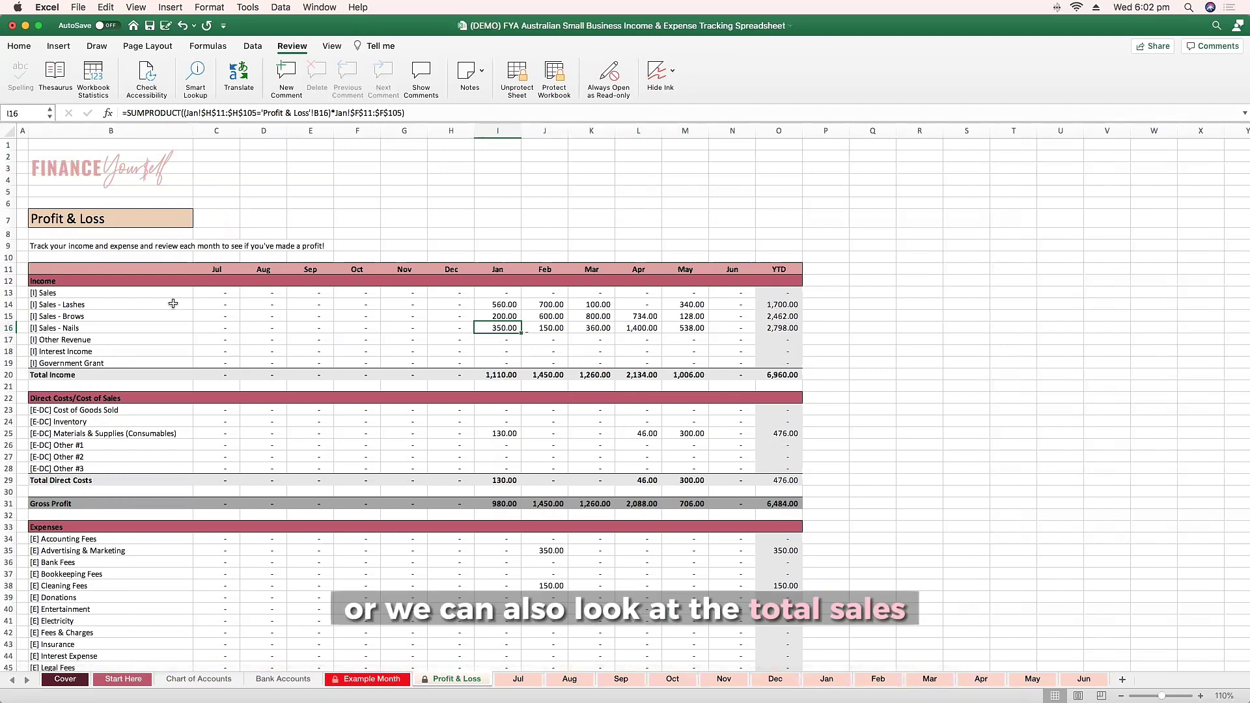
scroll(619, 378, "down", 5)
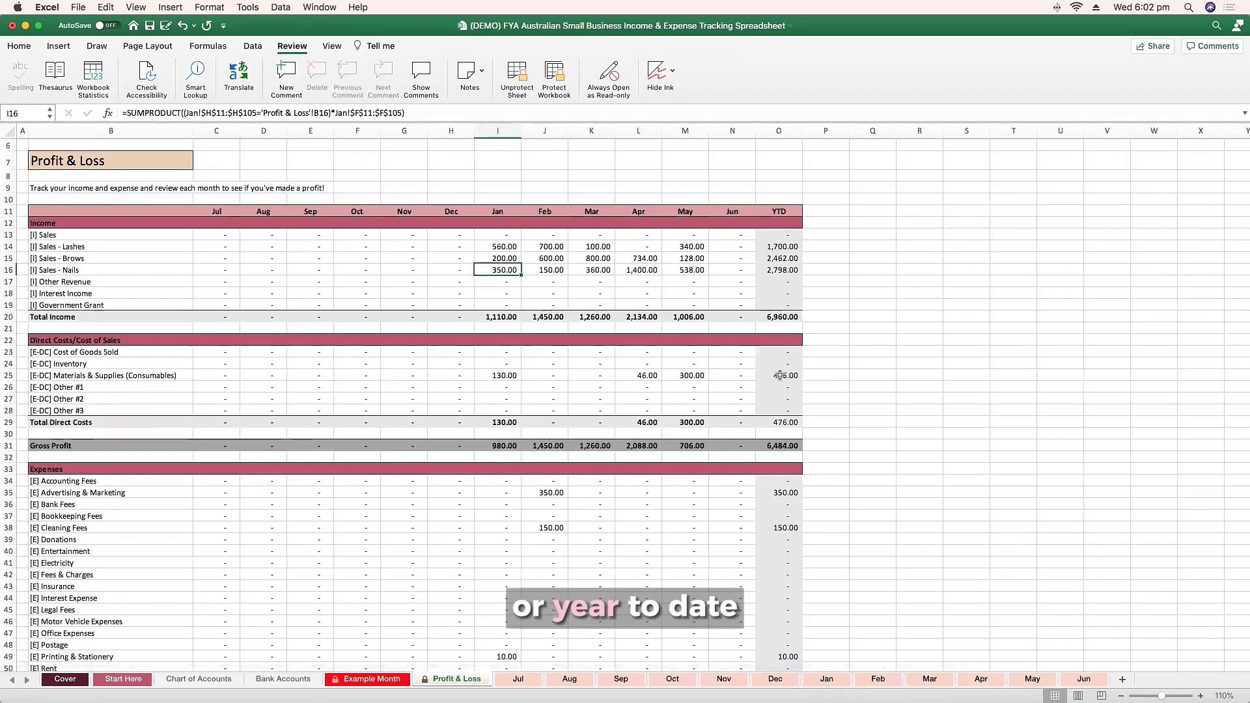
scroll(861, 481, "down", 6)
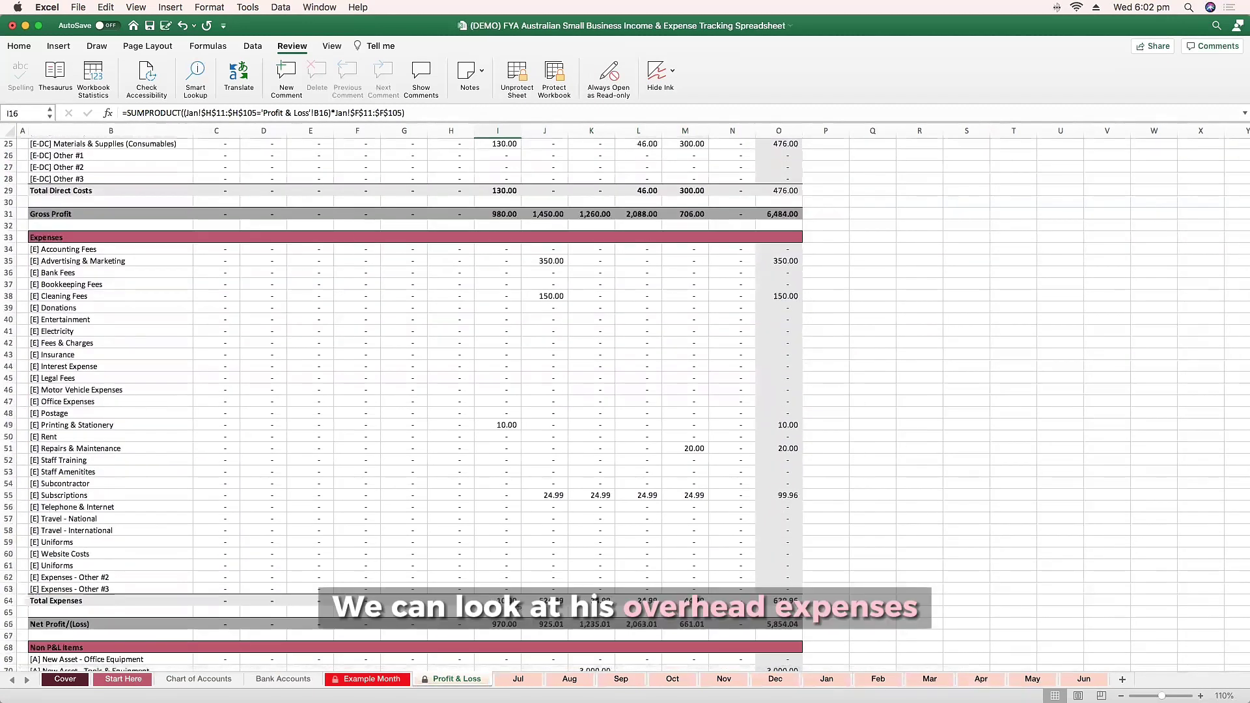
scroll(980, 552, "down", 1)
scroll(980, 552, "down", 3)
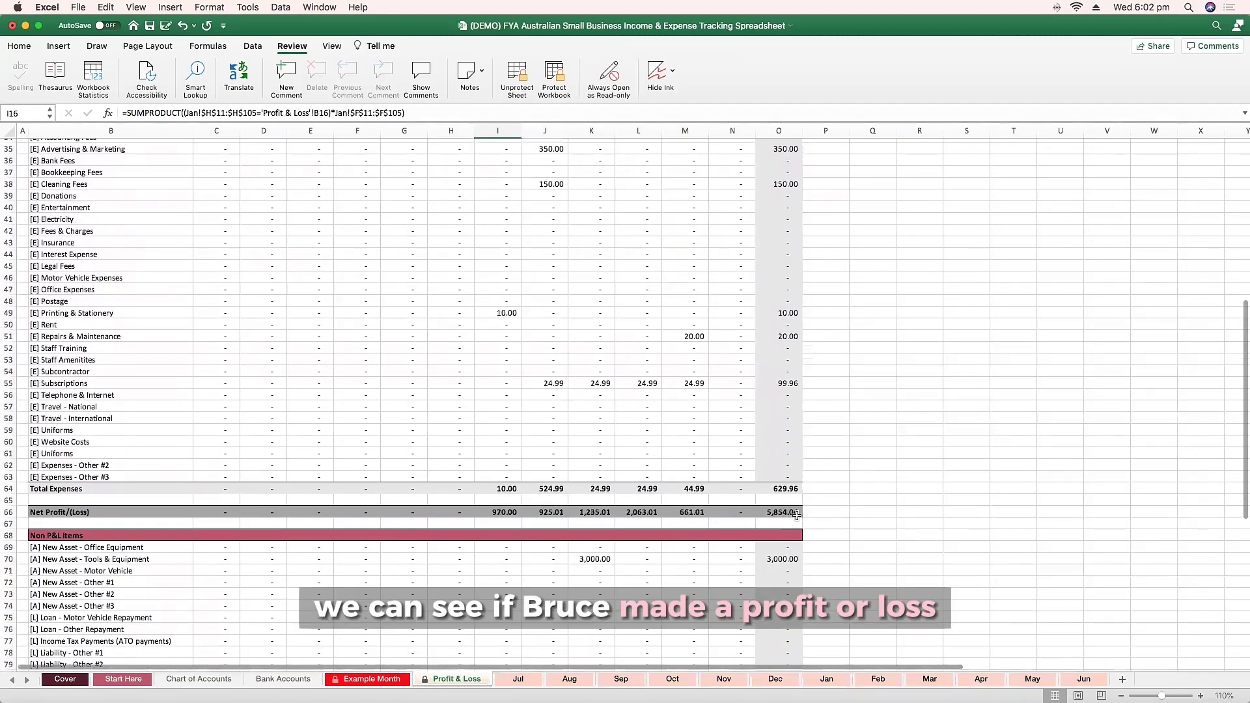
Step: Examine the Net Profit/(Loss) row for January and year to date, and the Non P&L Items below it
left_click_drag(791, 512, 93, 510)
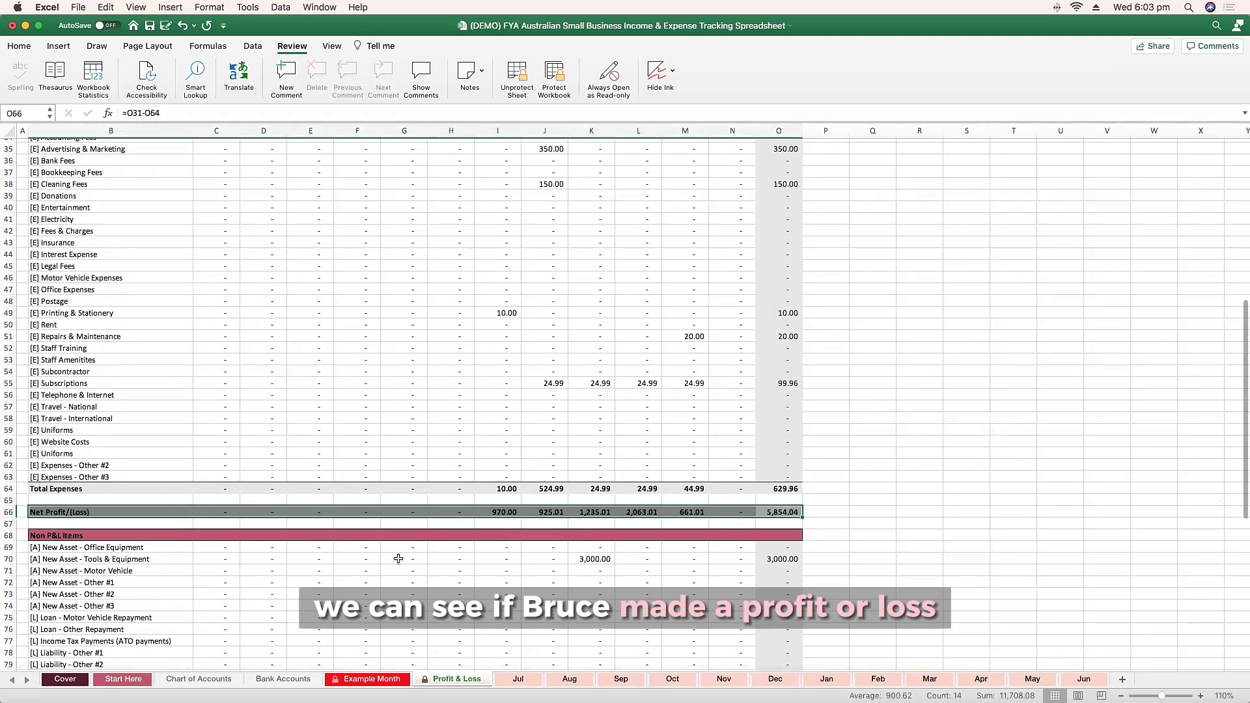
left_click(515, 510)
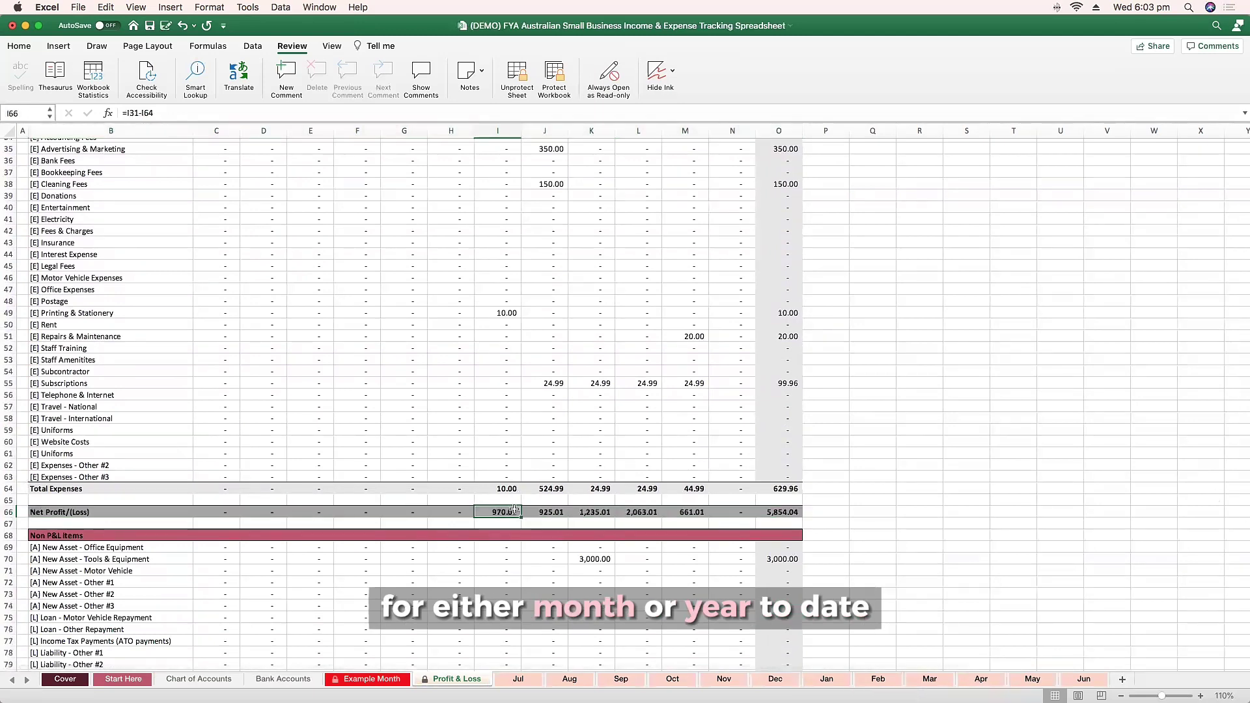
left_click(788, 512)
scroll(929, 586, "down", 3)
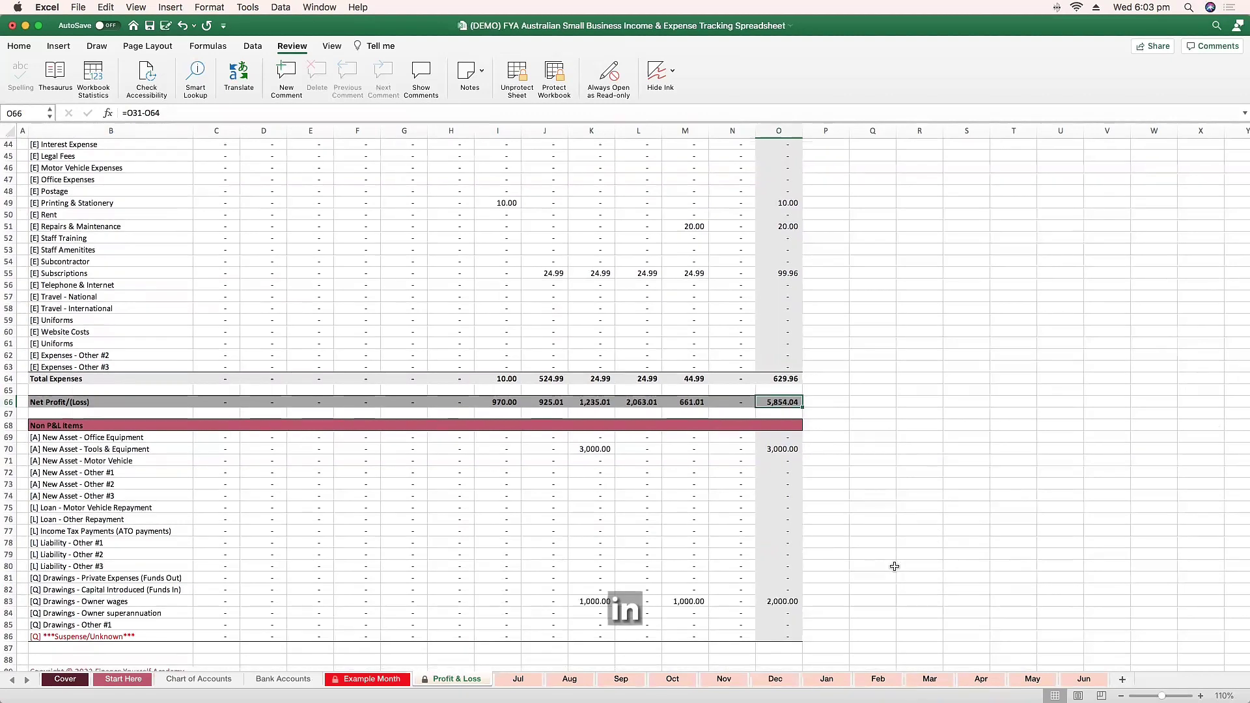
scroll(874, 482, "down", 3)
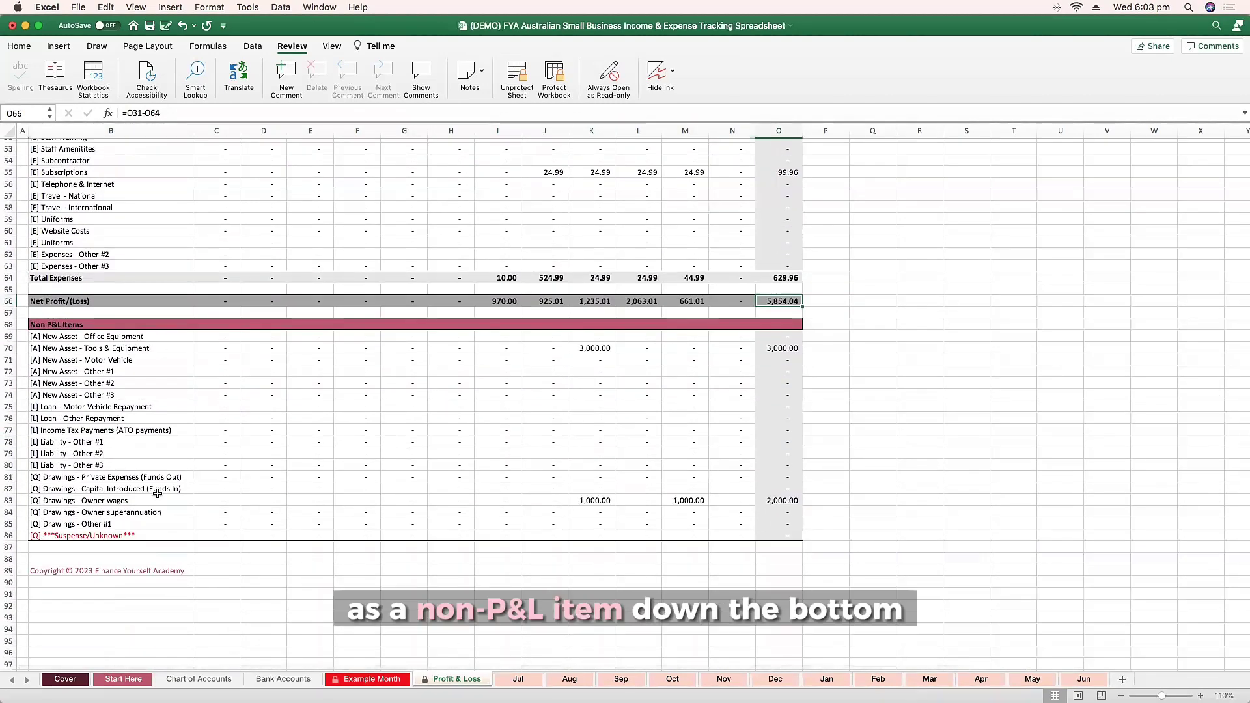
scroll(717, 545, "up", 5)
scroll(842, 504, "up", 10)
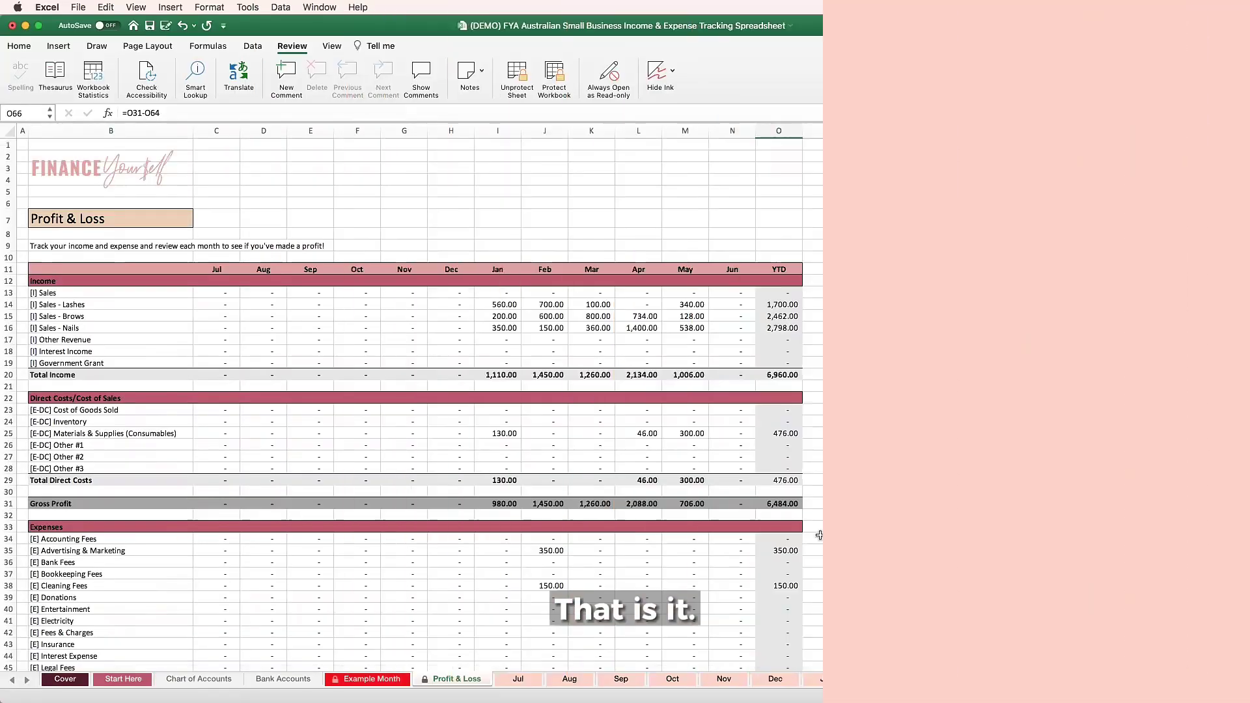
scroll(842, 554, "down", 2)
scroll(842, 554, "up", 3)
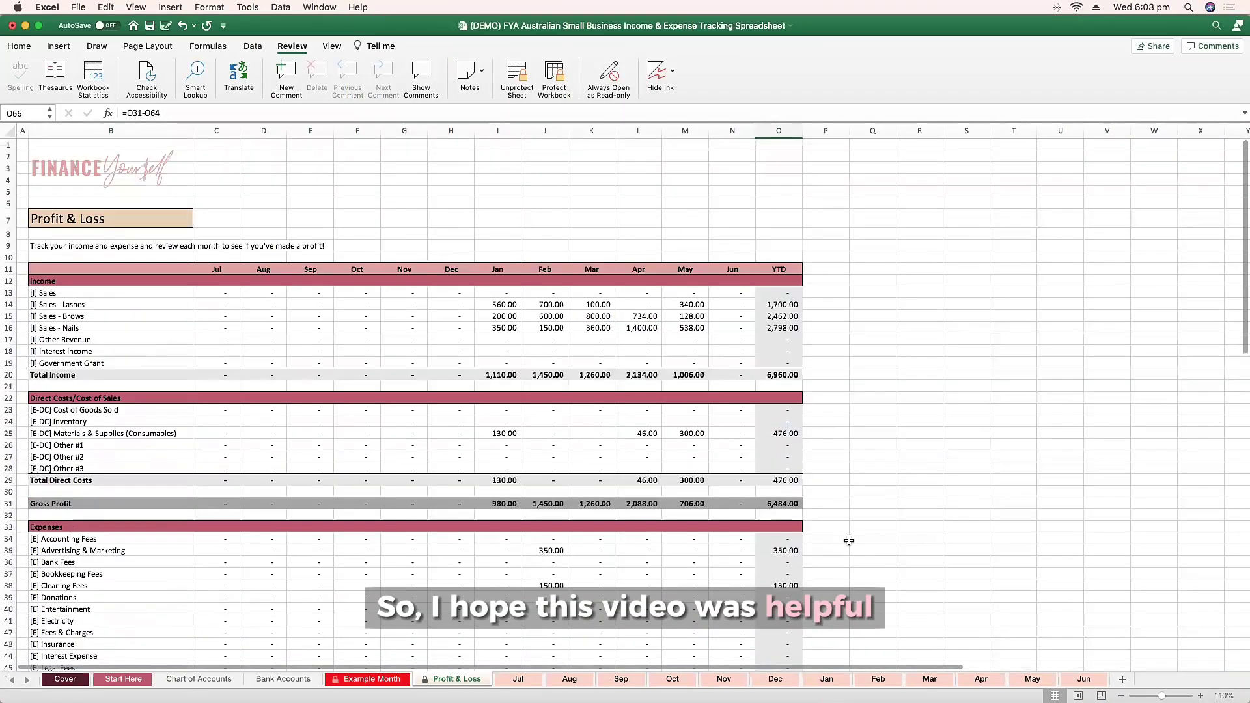